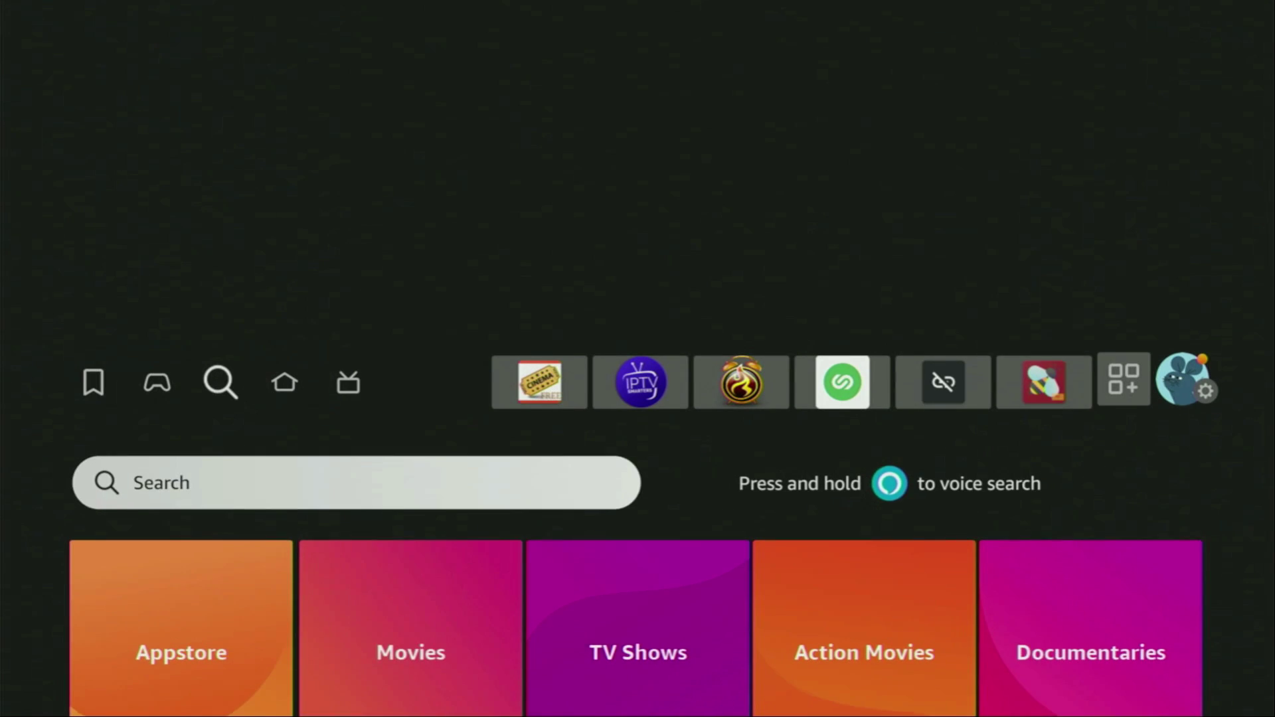
Search 'Do' on the Find page and pick the Downloader suggestion
{"action": "key", "text": "Down"}
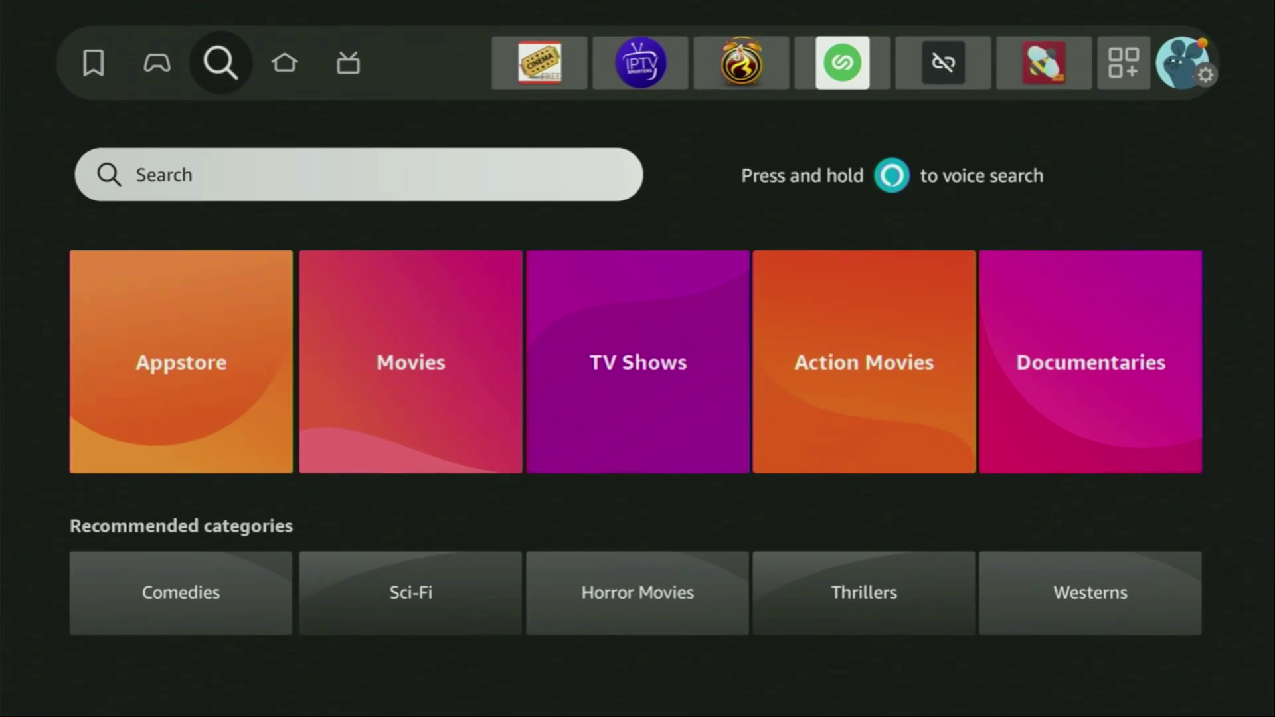
{"action": "key", "text": "Return"}
{"action": "key", "text": "Right"}
{"action": "key", "text": "Right"}
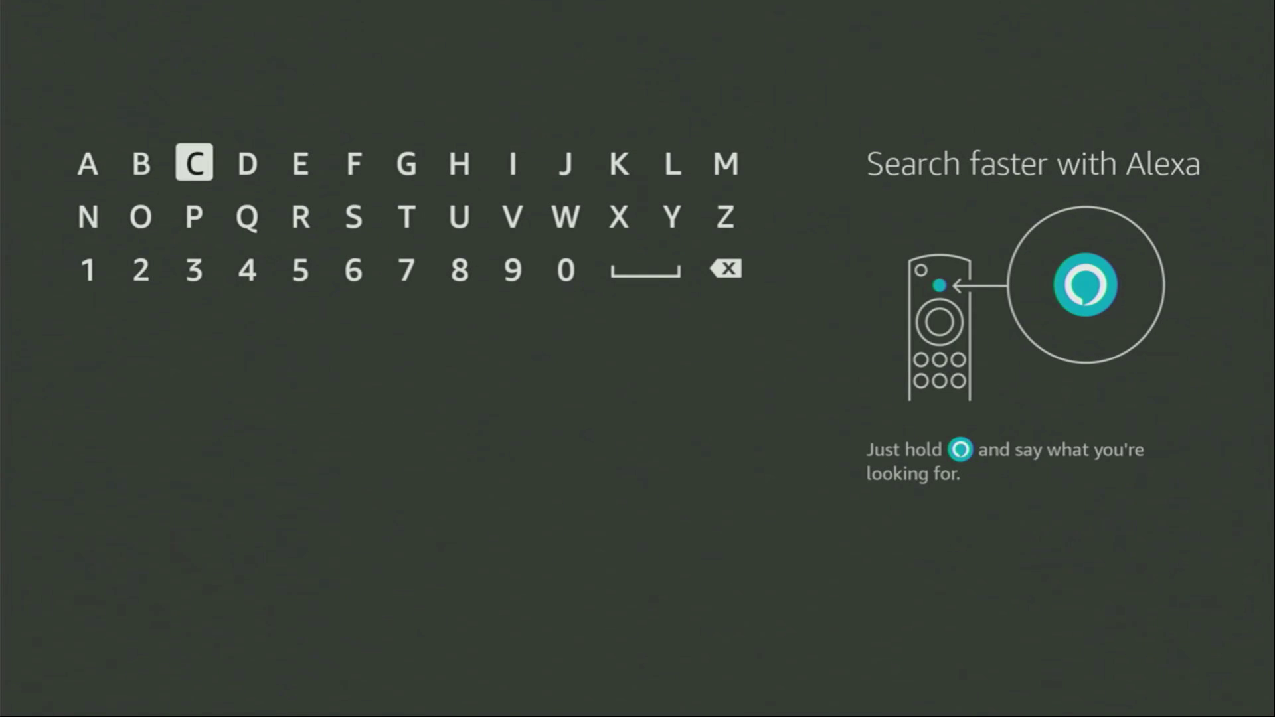
{"action": "key", "text": "Right"}
{"action": "key", "text": "Return"}
{"action": "key", "text": "Down"}
{"action": "key", "text": "Left"}
{"action": "key", "text": "Left"}
{"action": "key", "text": "Return"}
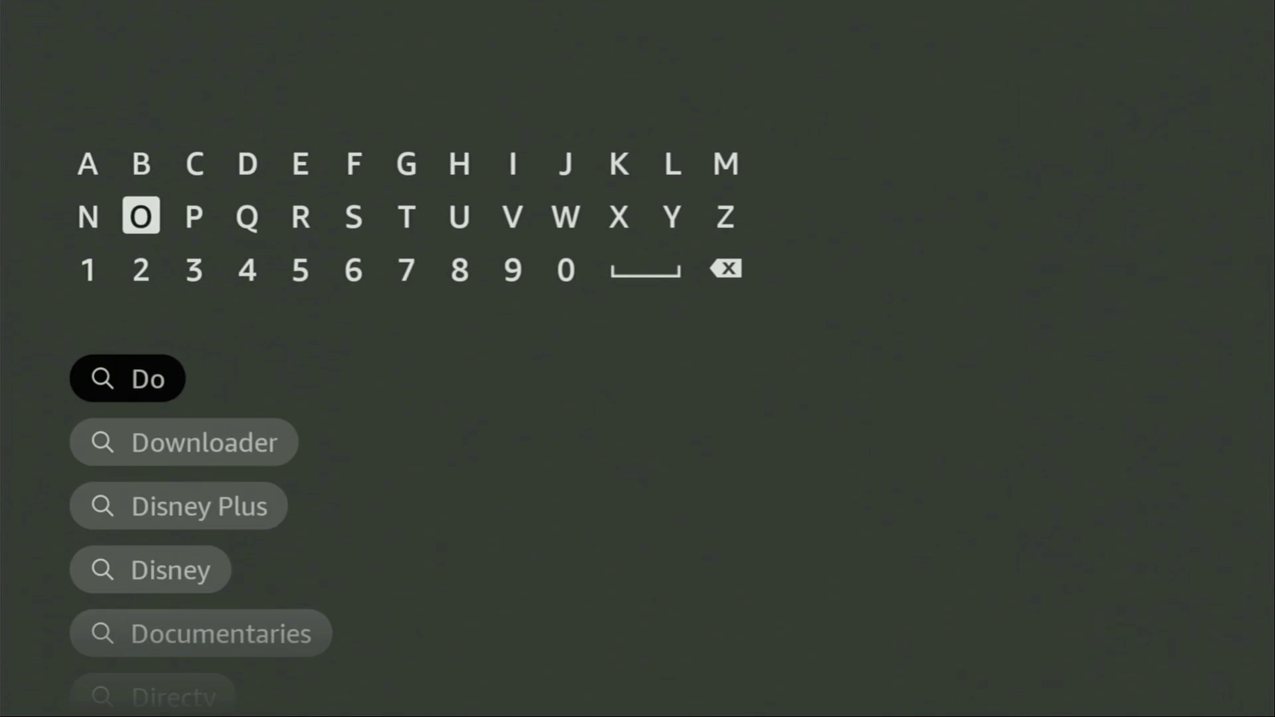
{"action": "key", "text": "Down"}
{"action": "key", "text": "Down"}
{"action": "key", "text": "Down"}
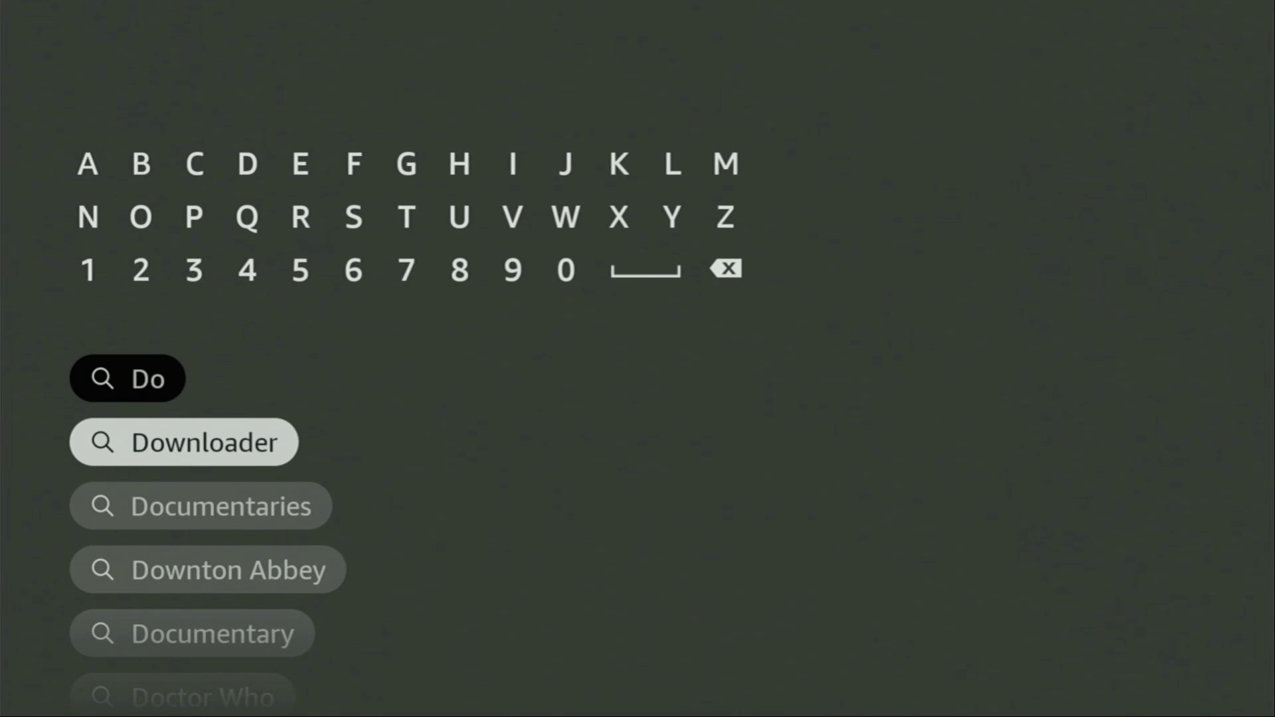
{"action": "key", "text": "Return"}
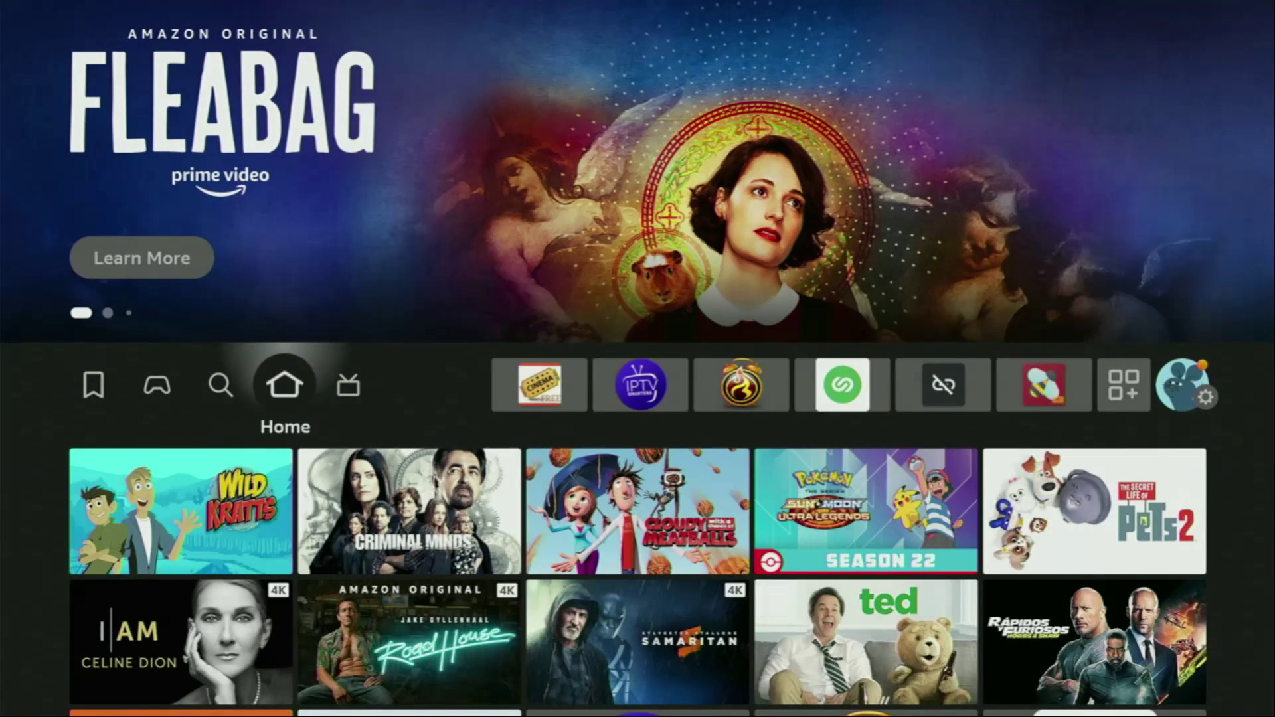
Go to Settings > My Fire TV and select Developer options
{"action": "key", "text": "Right"}
{"action": "key", "text": "Right"}
{"action": "key", "text": "Right"}
{"action": "key", "text": "Right"}
{"action": "key", "text": "Right"}
{"action": "key", "text": "Right"}
{"action": "key", "text": "Right"}
{"action": "key", "text": "Right"}
{"action": "key", "text": "Right"}
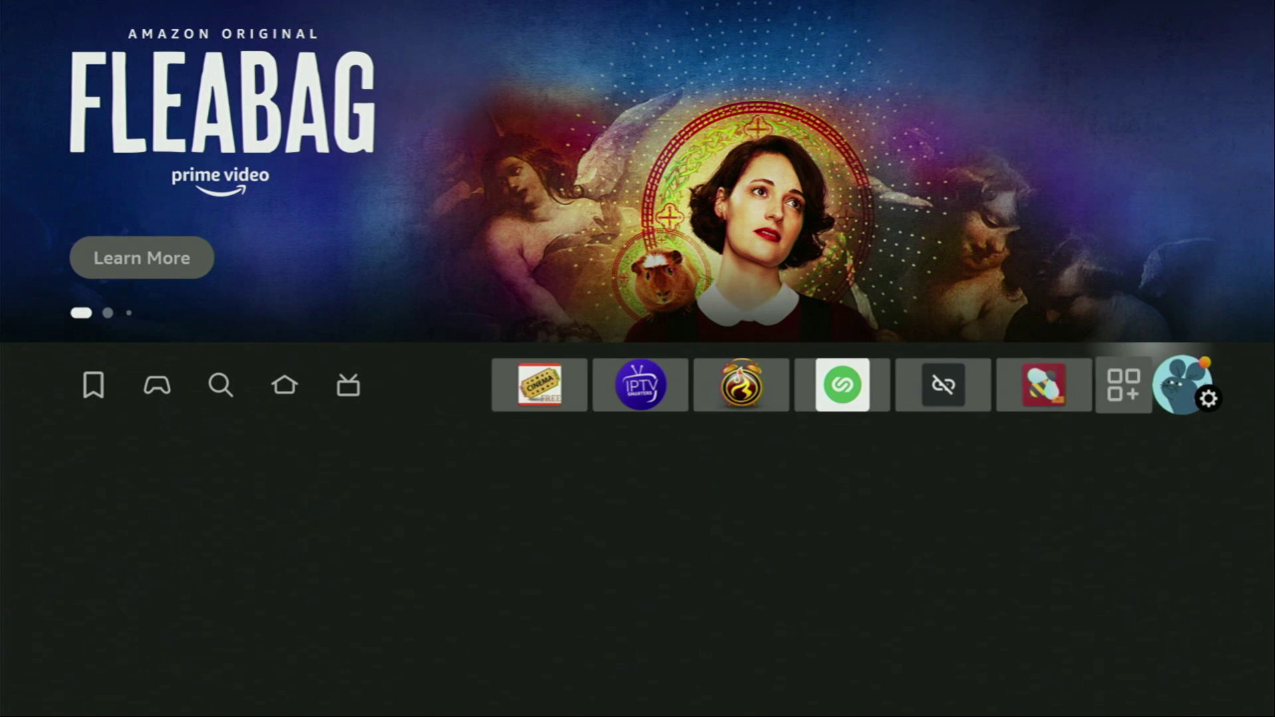
{"action": "key", "text": "Right"}
{"action": "key", "text": "Down"}
{"action": "key", "text": "Down"}
{"action": "key", "text": "Down"}
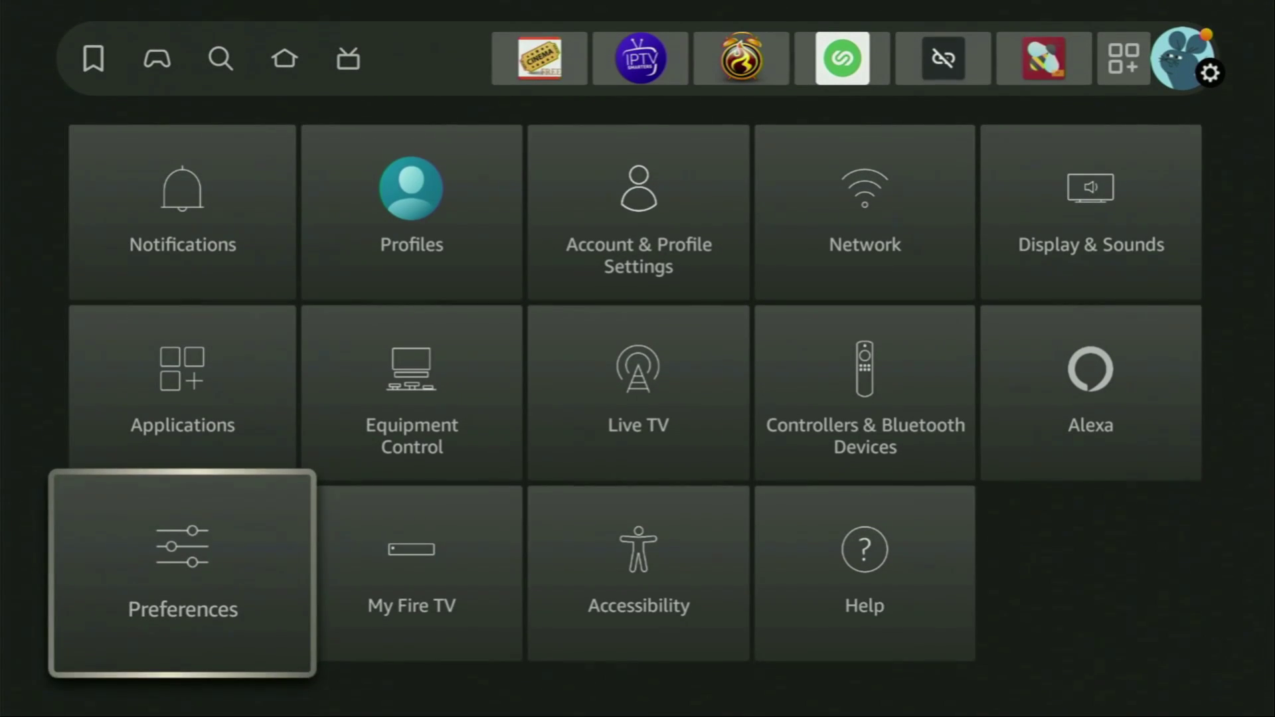
{"action": "key", "text": "Right"}
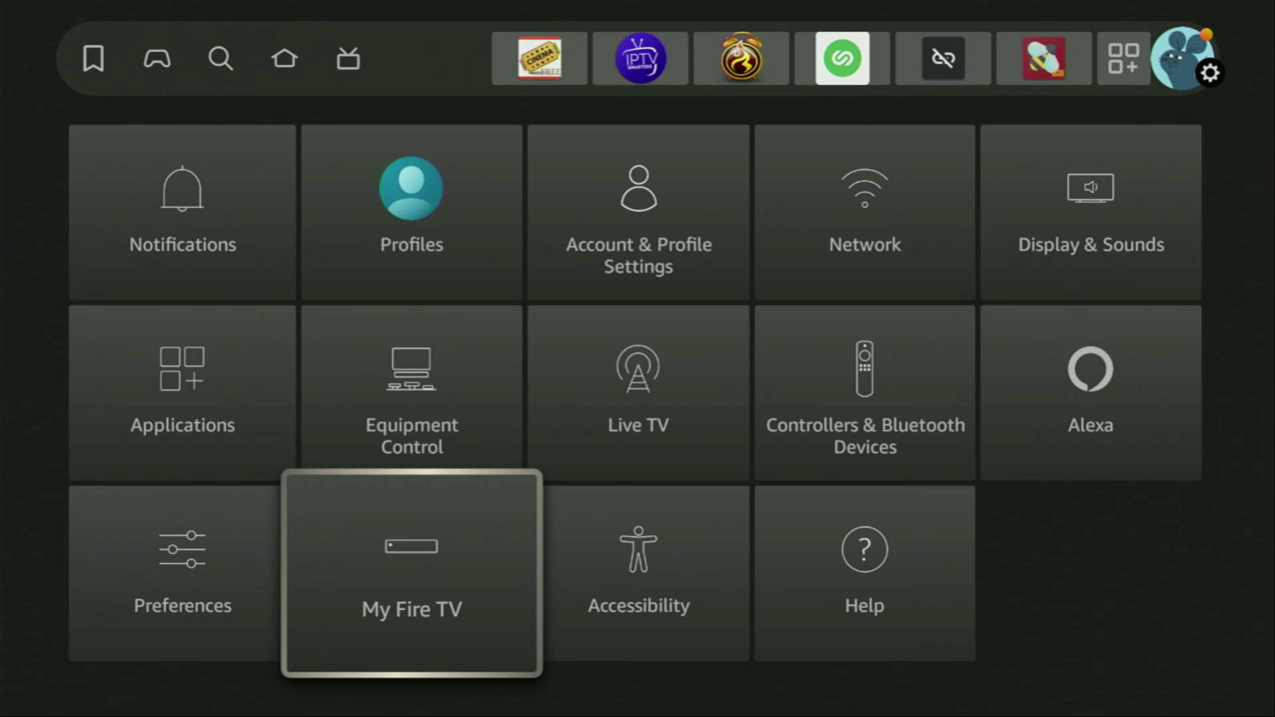
{"action": "key", "text": "Return"}
{"action": "key", "text": "Down"}
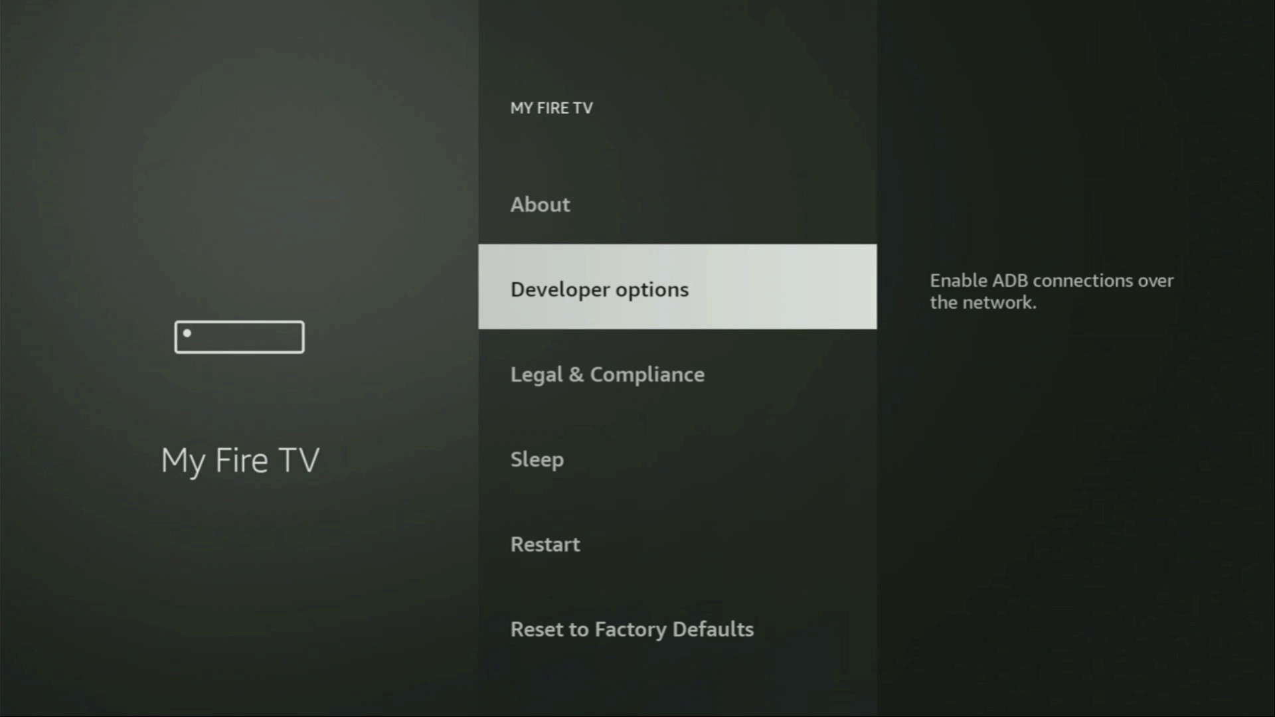
{"action": "key", "text": "Return"}
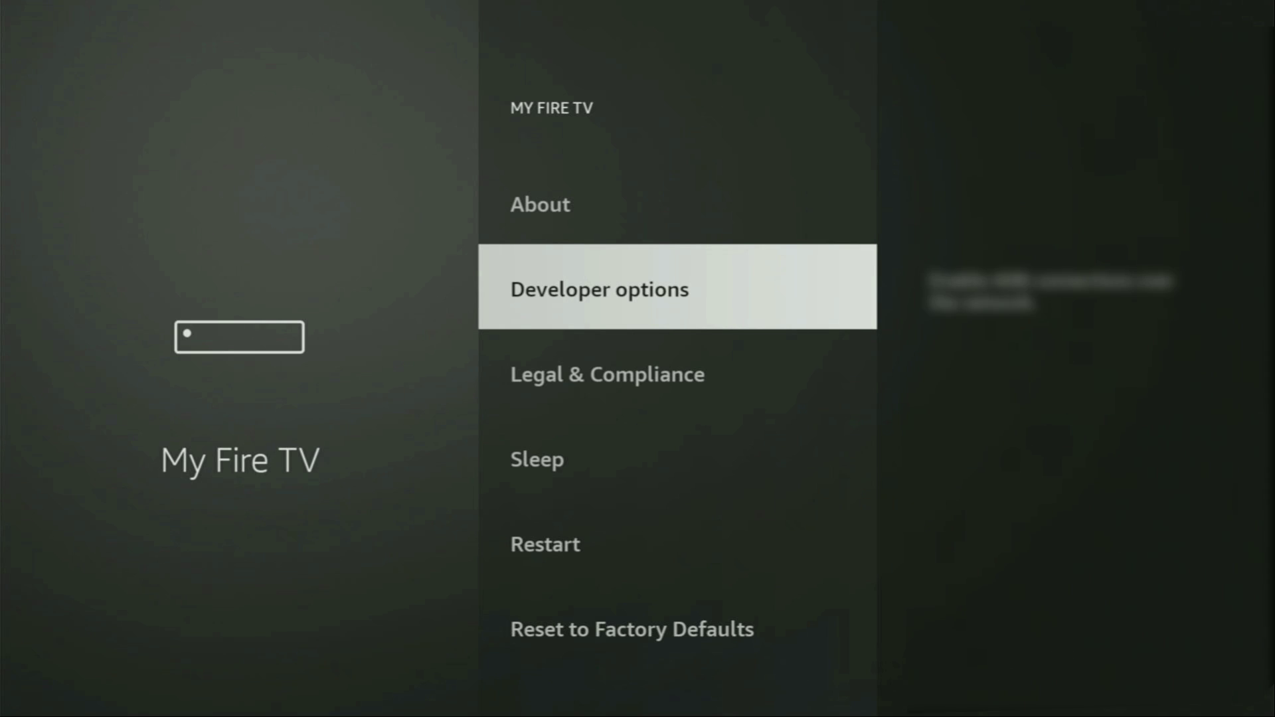
{"action": "key", "text": "Up"}
{"action": "key", "text": "Return"}
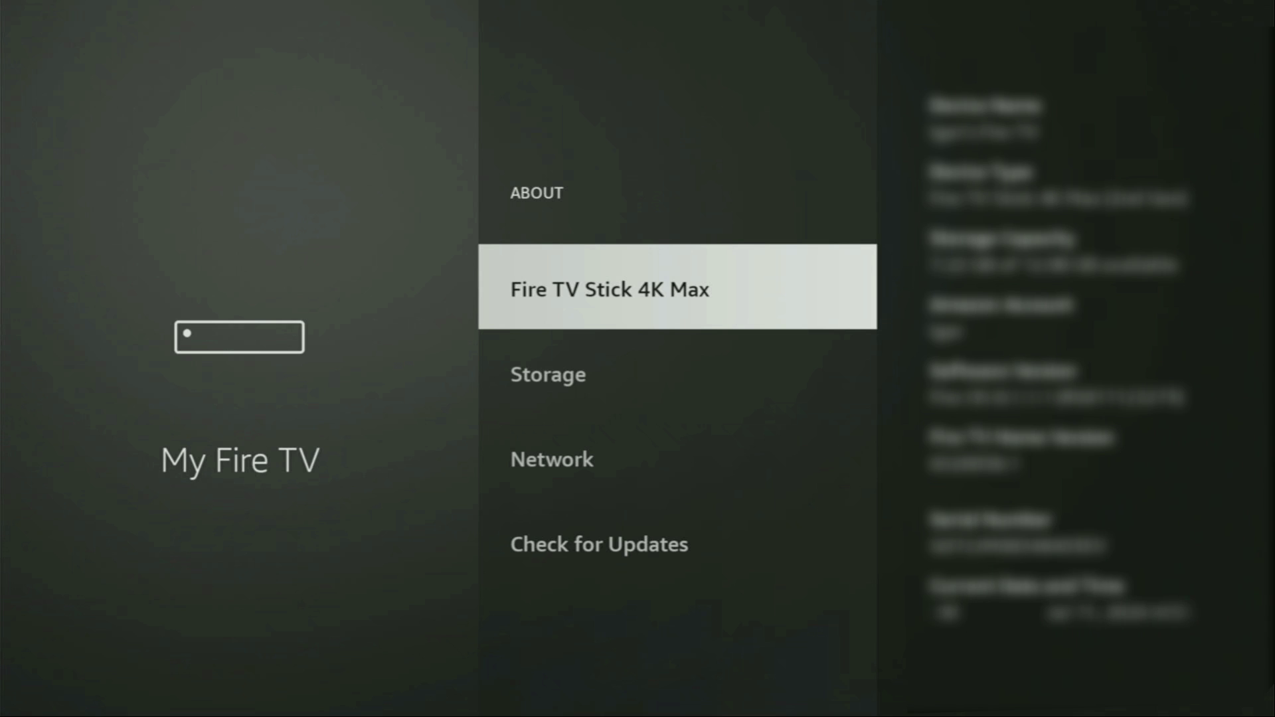
{"action": "key", "text": "Return"}
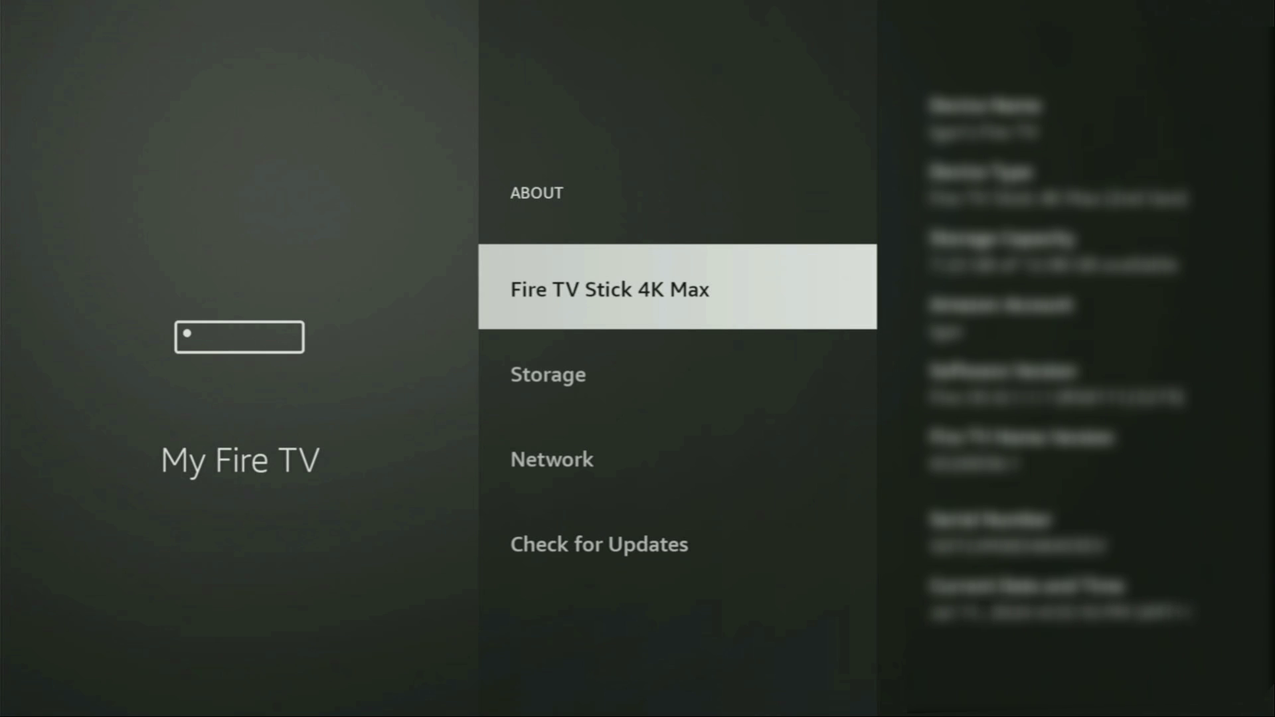
{"action": "key", "text": "Escape"}
{"action": "key", "text": "Down"}
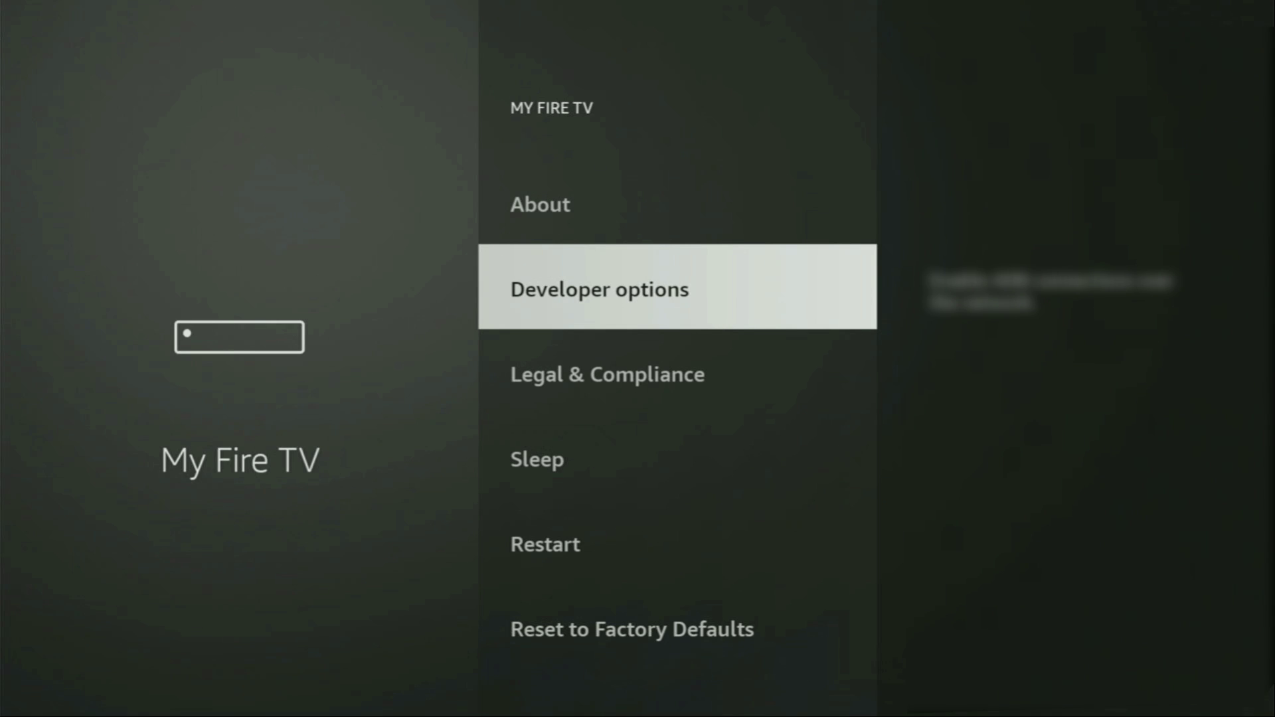
Turn ADB debugging on and check Downloader under Install unknown apps
{"action": "key", "text": "Return"}
{"action": "key", "text": "Return"}
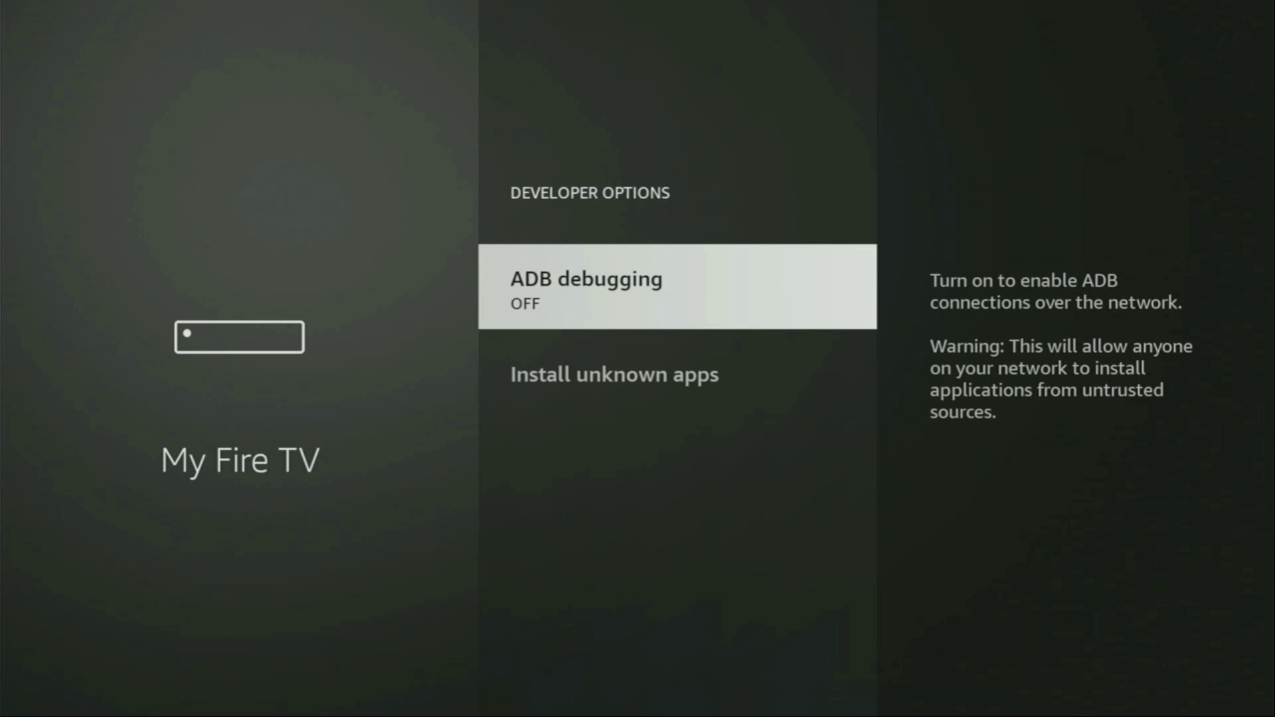
{"action": "key", "text": "Return"}
{"action": "key", "text": "Down"}
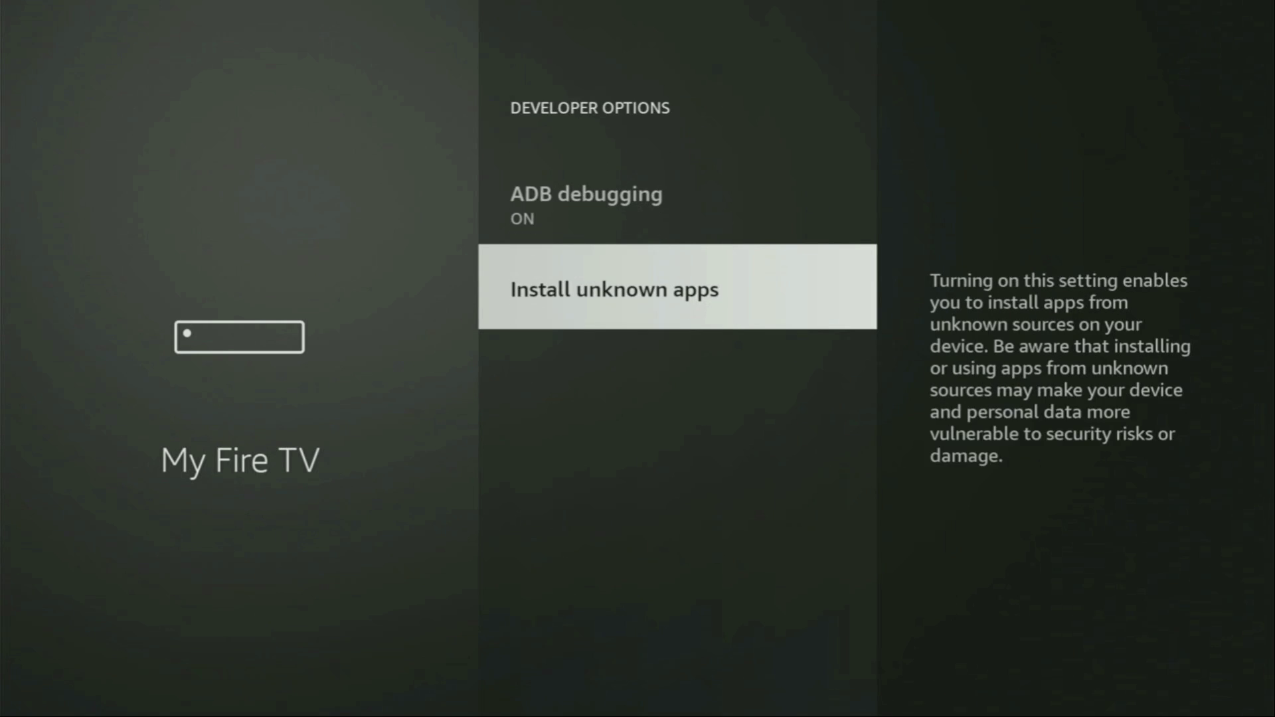
{"action": "key", "text": "Return"}
{"action": "key", "text": "Down"}
{"action": "key", "text": "Down"}
{"action": "key", "text": "Down"}
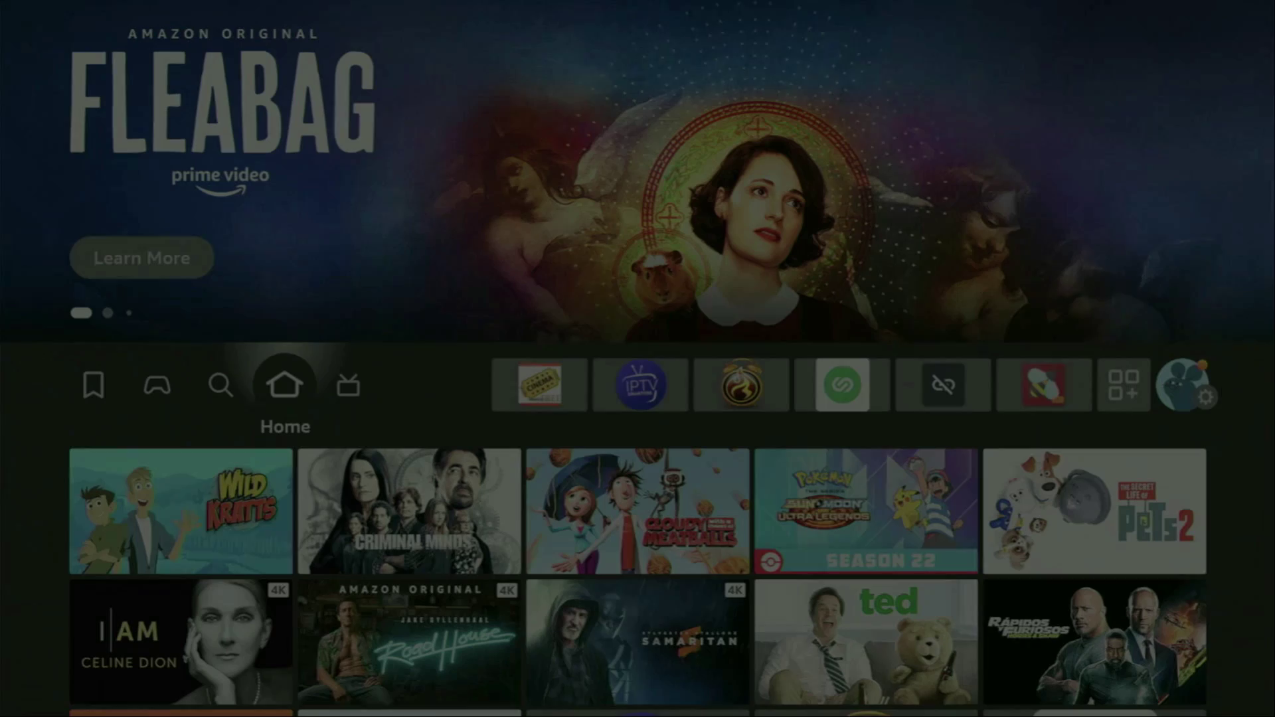
Launch NordVPN from the Your Apps & Channels grid
{"action": "key", "text": "Right"}
{"action": "key", "text": "Right"}
{"action": "key", "text": "Right"}
{"action": "key", "text": "Right"}
{"action": "key", "text": "Right"}
{"action": "key", "text": "Right"}
{"action": "key", "text": "Right"}
{"action": "key", "text": "Right"}
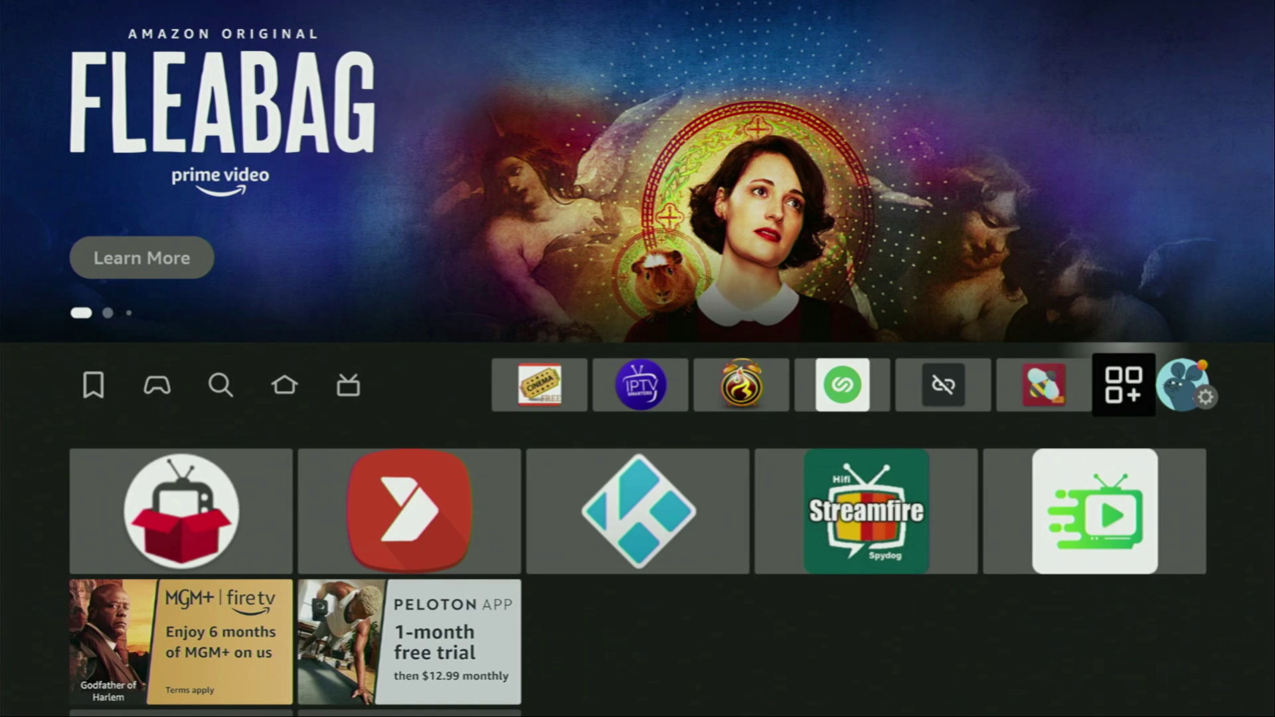
{"action": "key", "text": "Return"}
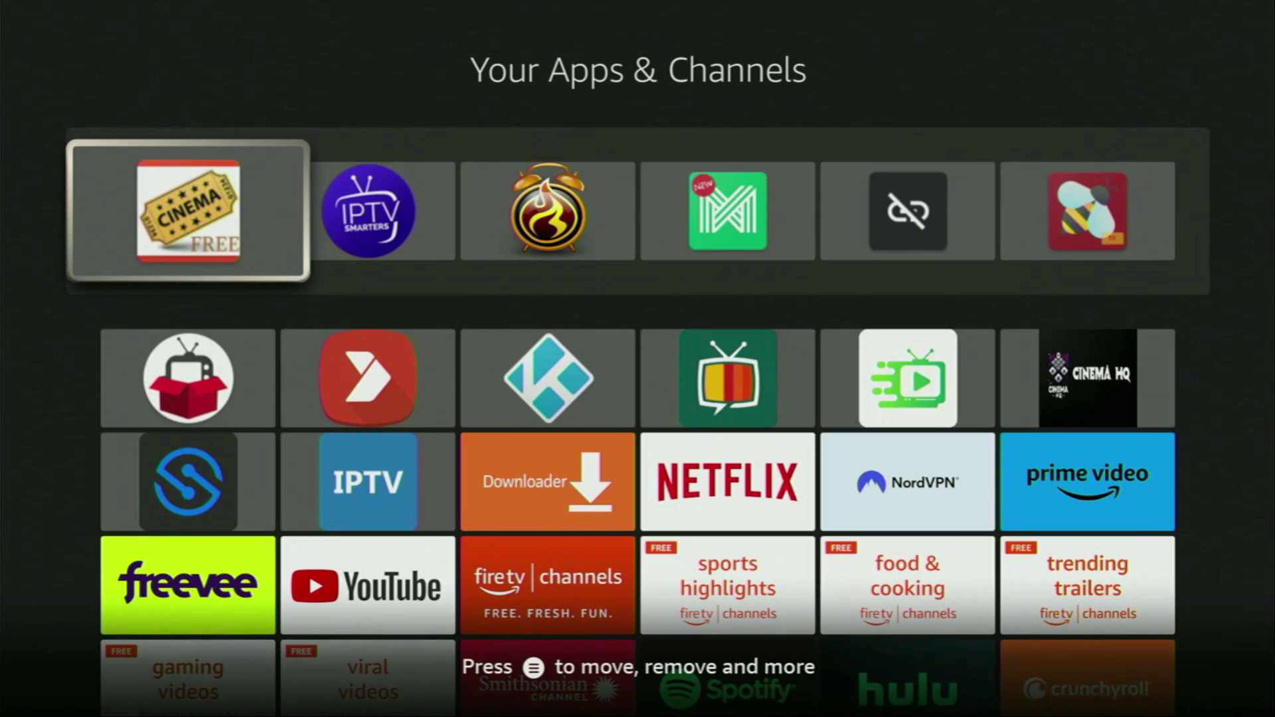
{"action": "key", "text": "Down"}
{"action": "key", "text": "Down"}
{"action": "key", "text": "Right"}
{"action": "key", "text": "Right"}
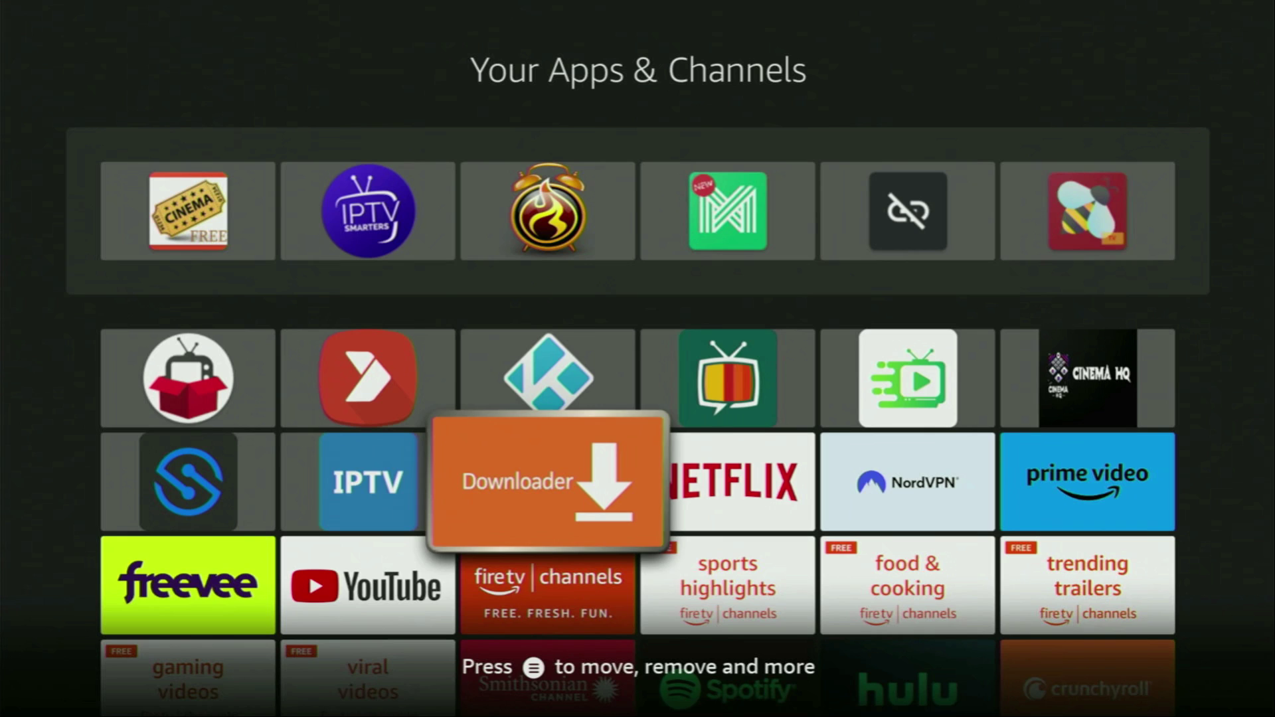
{"action": "key", "text": "Right"}
{"action": "key", "text": "Right"}
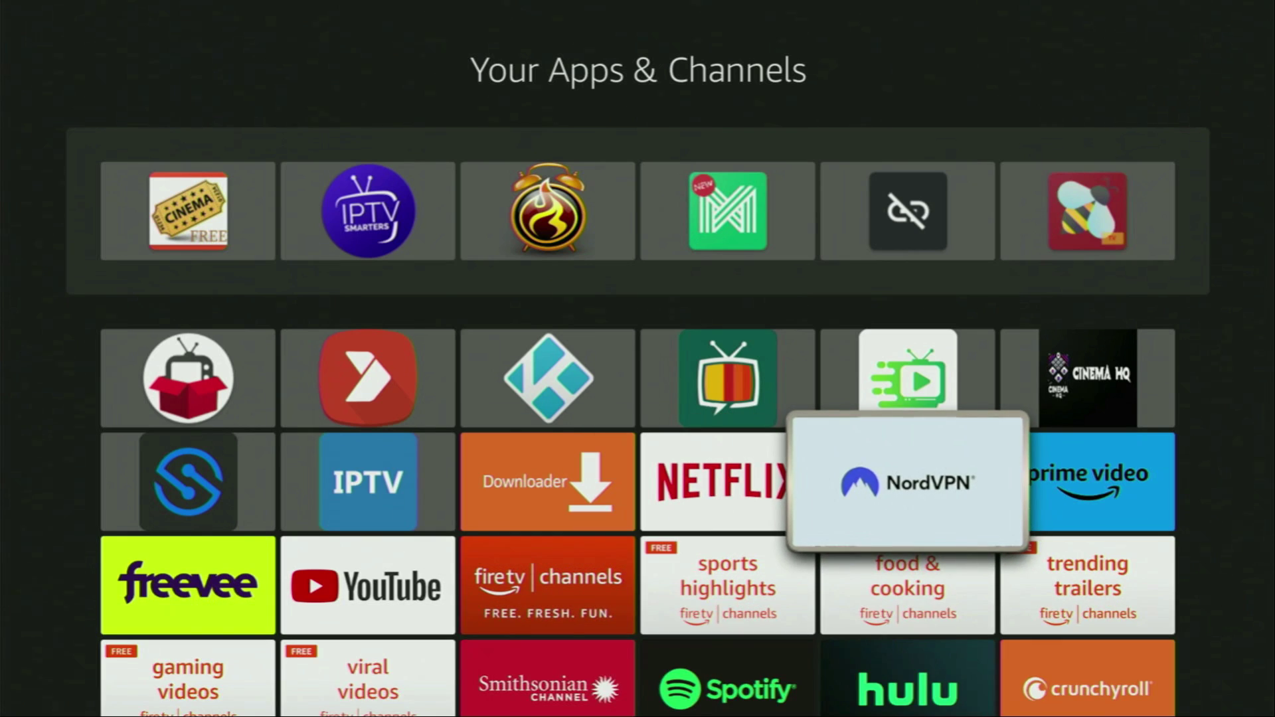
{"action": "key", "text": "Return"}
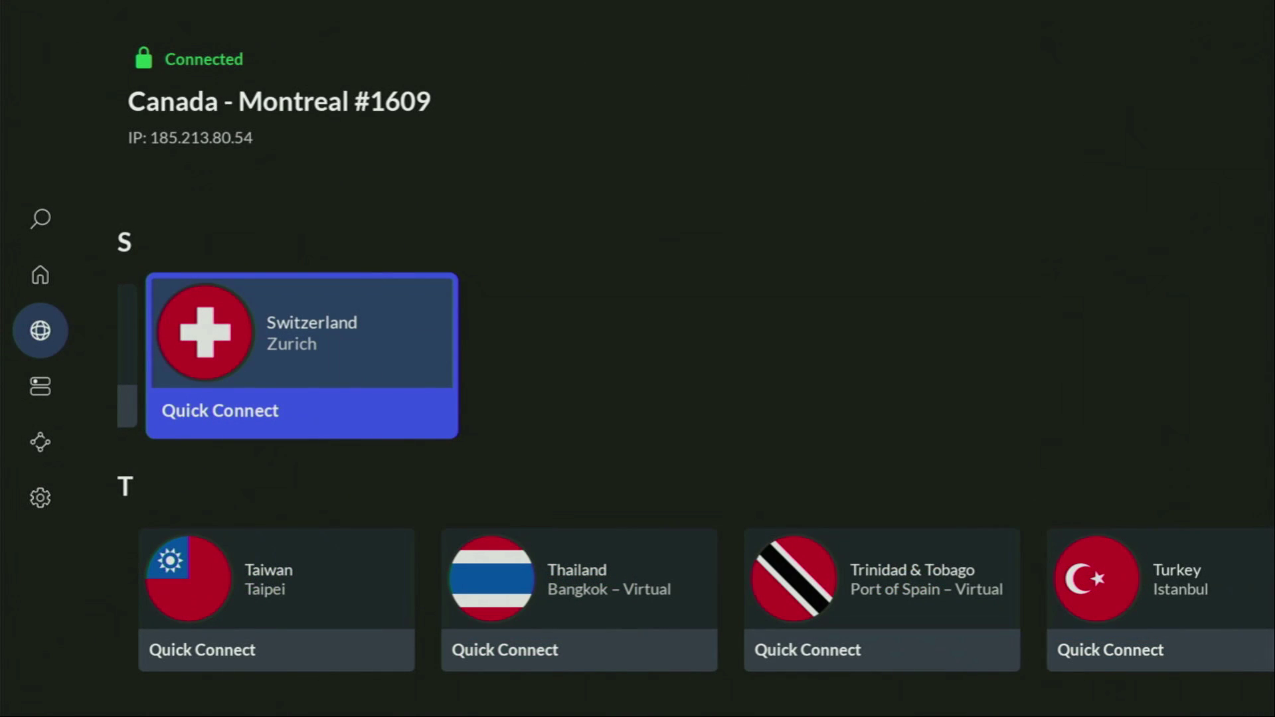
Leave the S countries and return to NordVPN's Home page
{"action": "key", "text": "Left"}
{"action": "key", "text": "Left"}
{"action": "key", "text": "Left"}
{"action": "key", "text": "Left"}
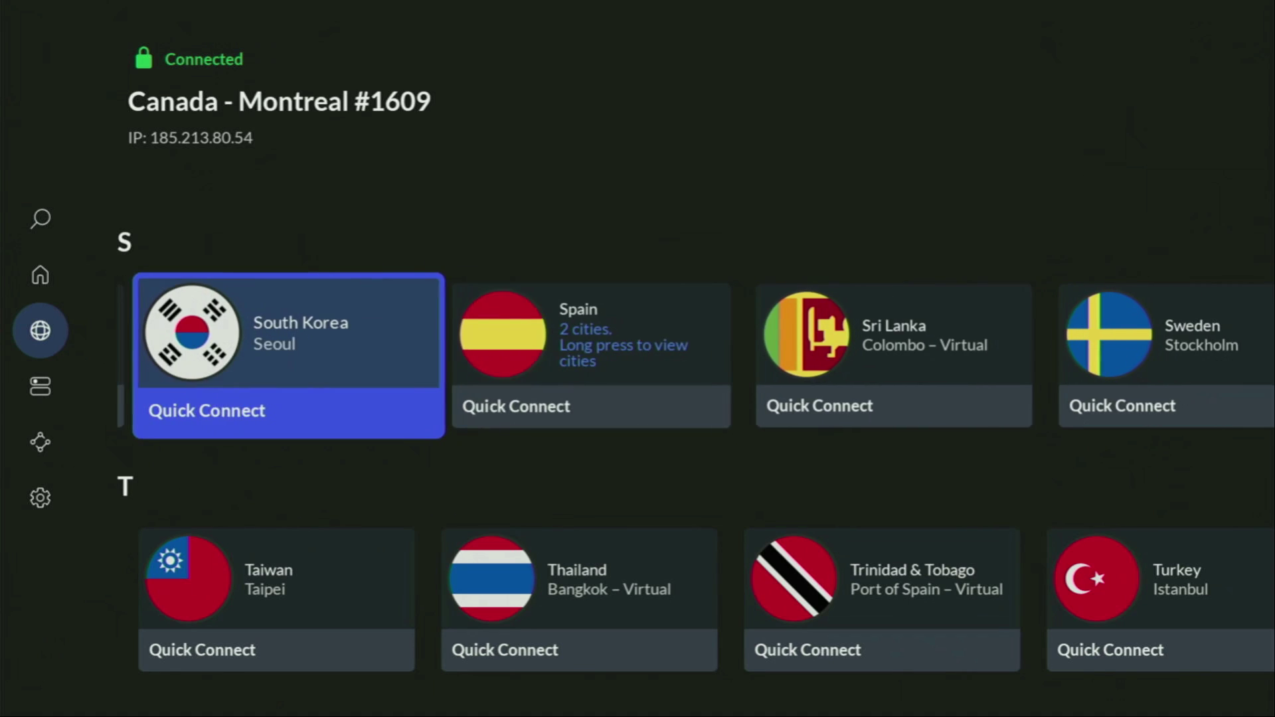
{"action": "key", "text": "Left"}
{"action": "key", "text": "Left"}
{"action": "key", "text": "Left"}
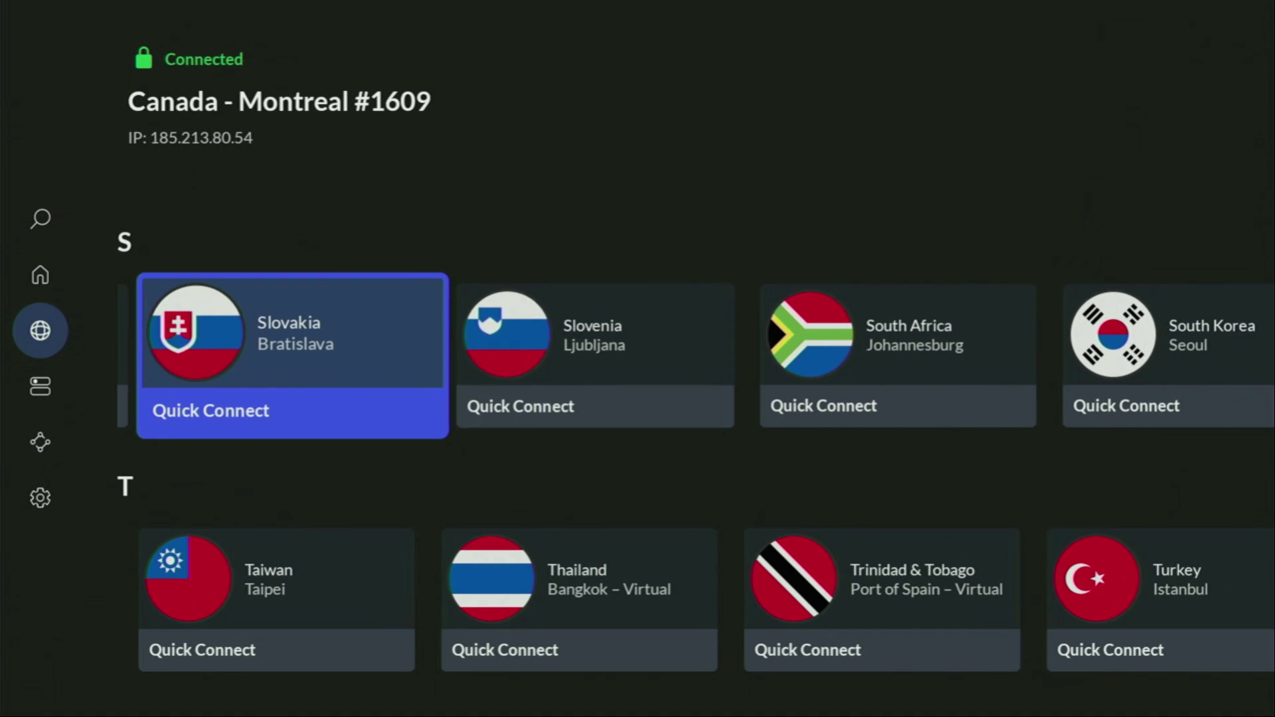
{"action": "key", "text": "Left"}
{"action": "key", "text": "Left"}
{"action": "key", "text": "Left"}
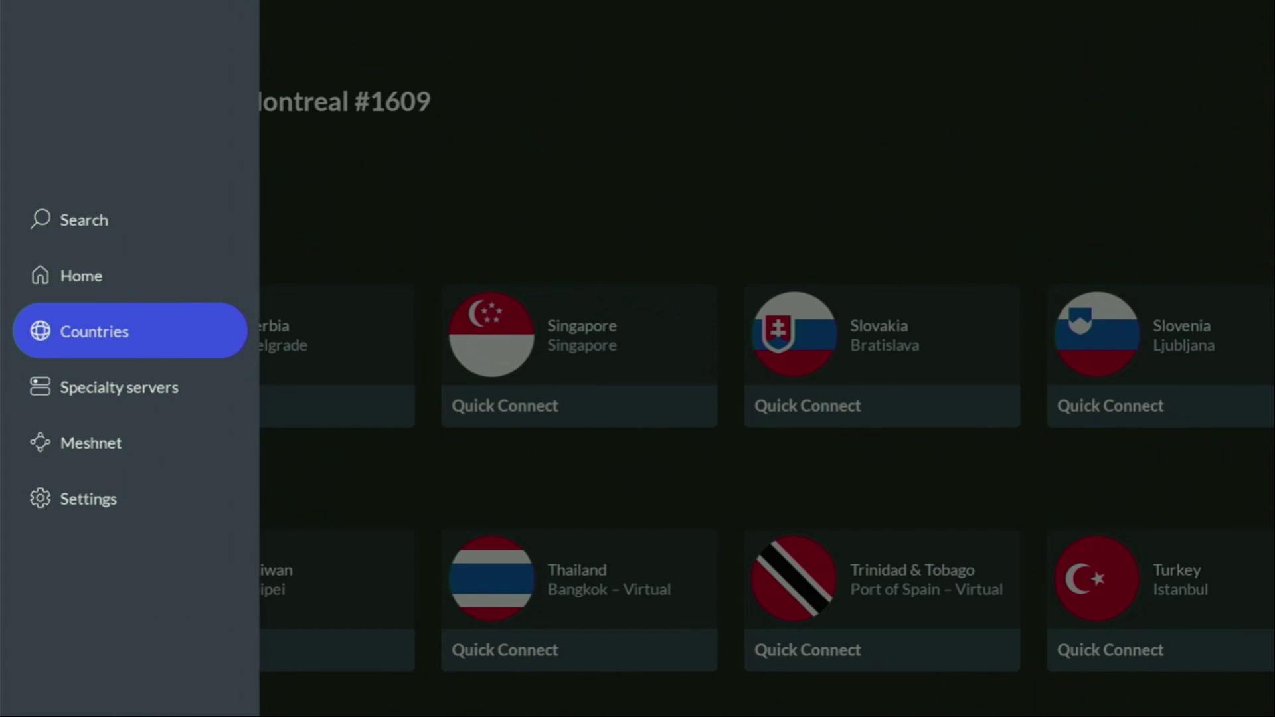
{"action": "key", "text": "Up"}
{"action": "key", "text": "Right"}
{"action": "key", "text": "Left"}
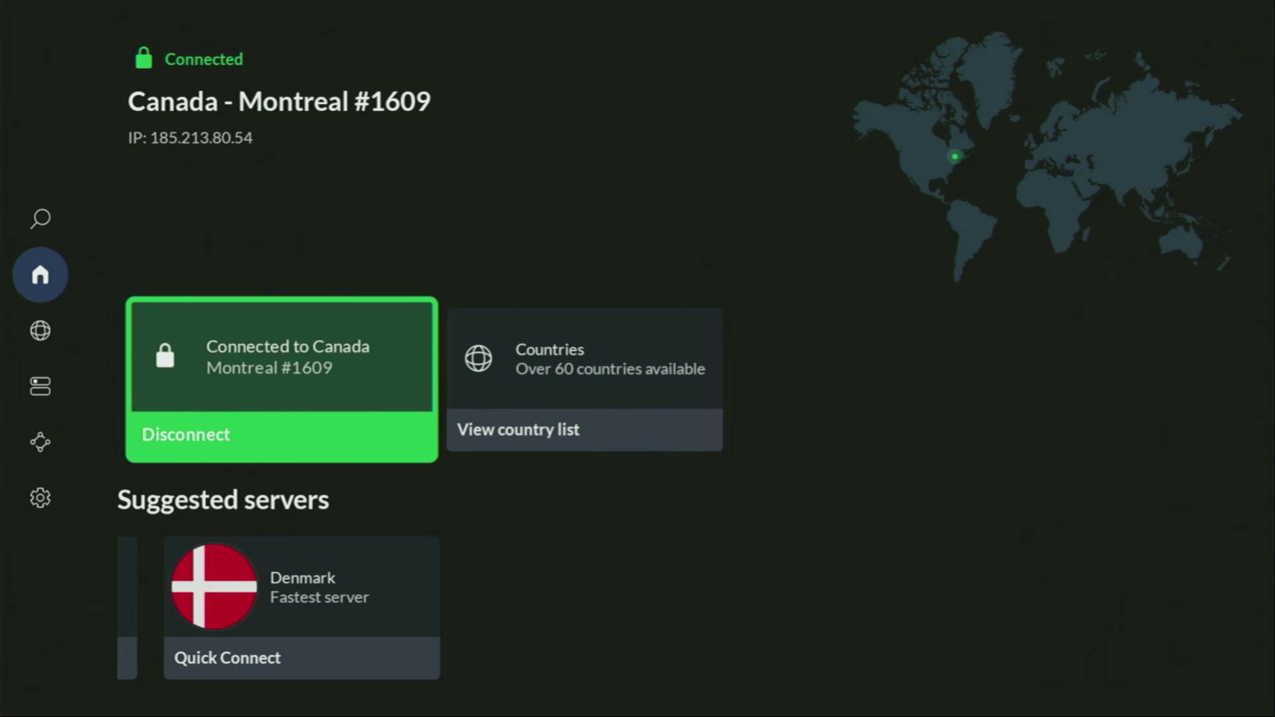
{"action": "key", "text": "Down"}
{"action": "key", "text": "Left"}
{"action": "key", "text": "Left"}
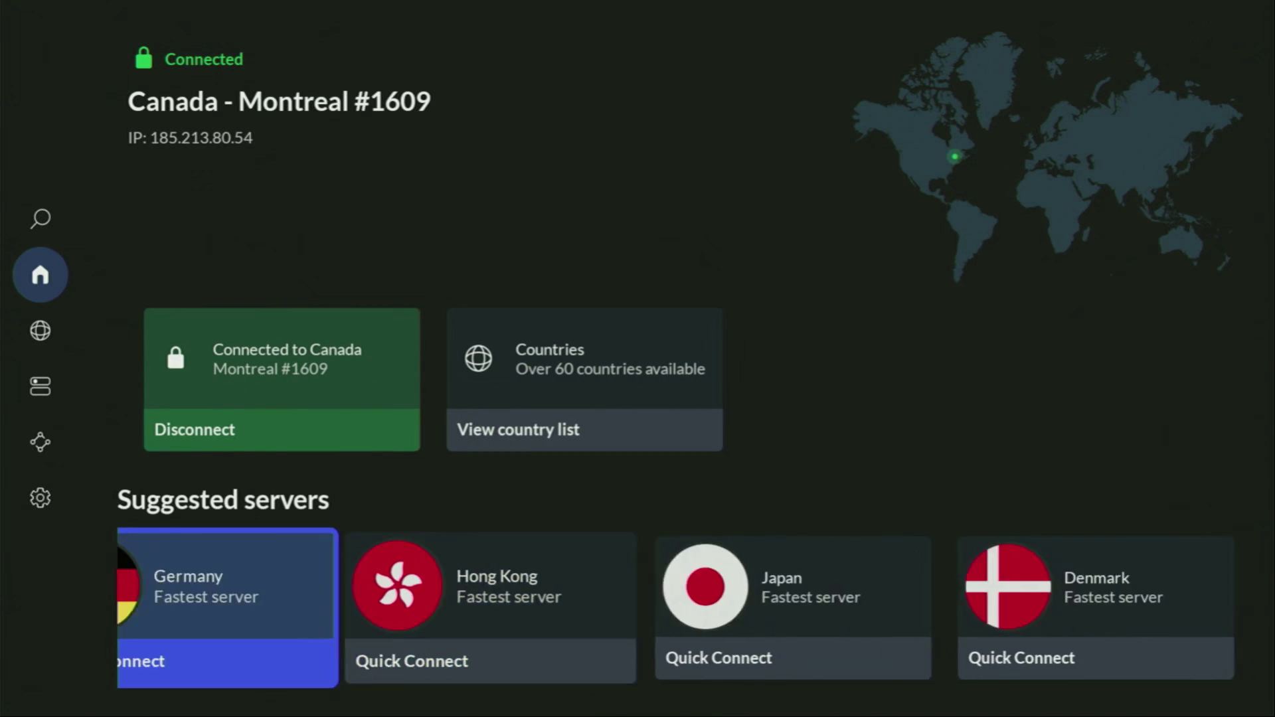
Open the full country list and browse down toward Denmark
{"action": "key", "text": "Up"}
{"action": "key", "text": "Right"}
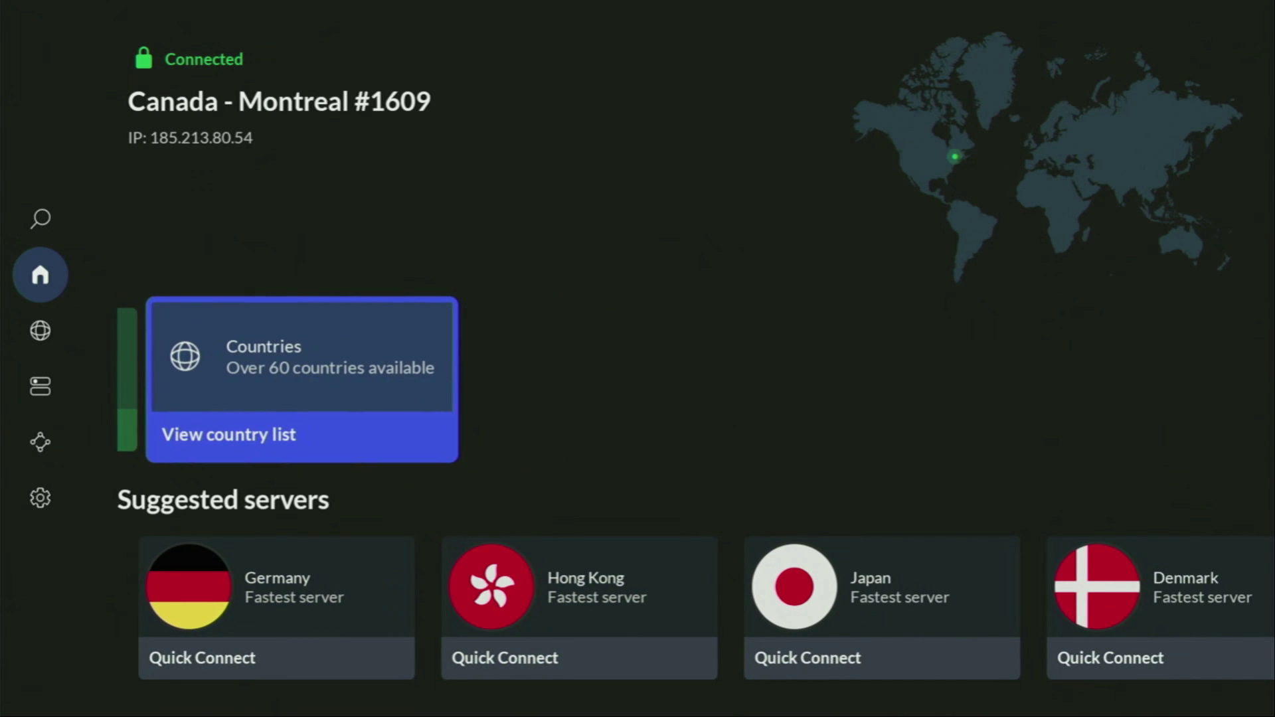
{"action": "key", "text": "Return"}
{"action": "key", "text": "Right"}
{"action": "key", "text": "Right"}
{"action": "key", "text": "Right"}
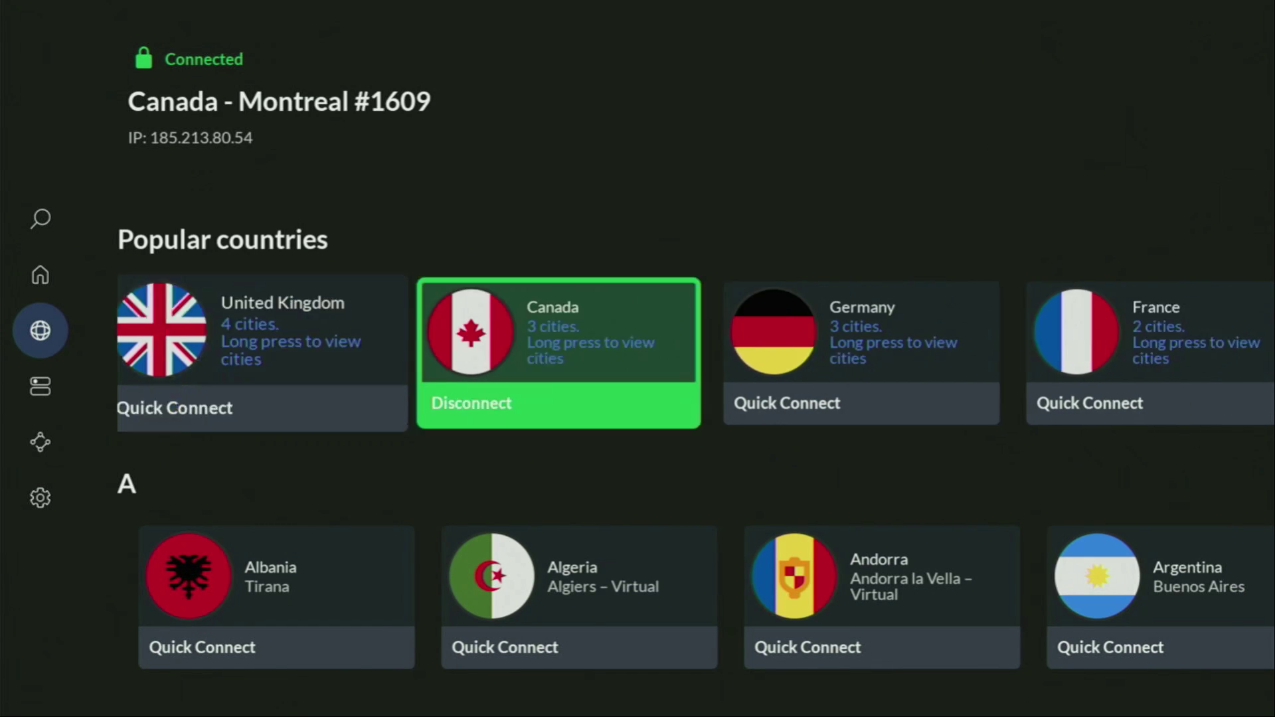
{"action": "key", "text": "Right"}
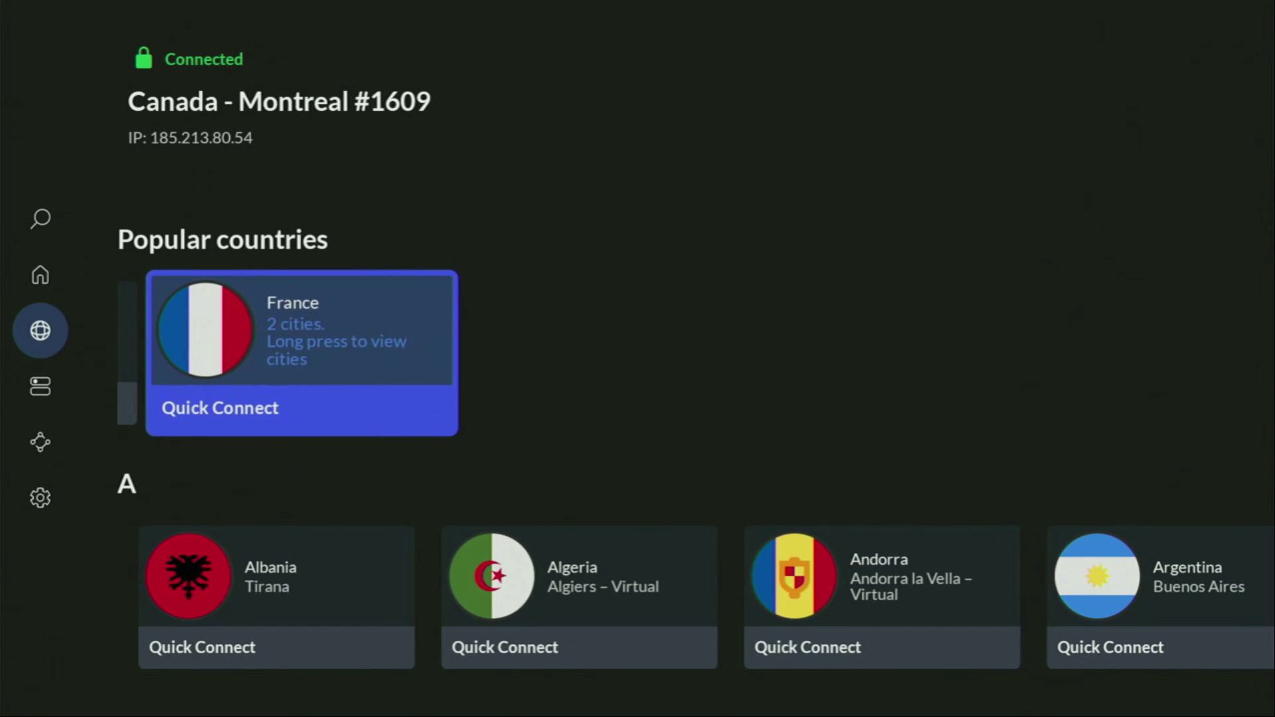
{"action": "key", "text": "Down"}
{"action": "key", "text": "Down"}
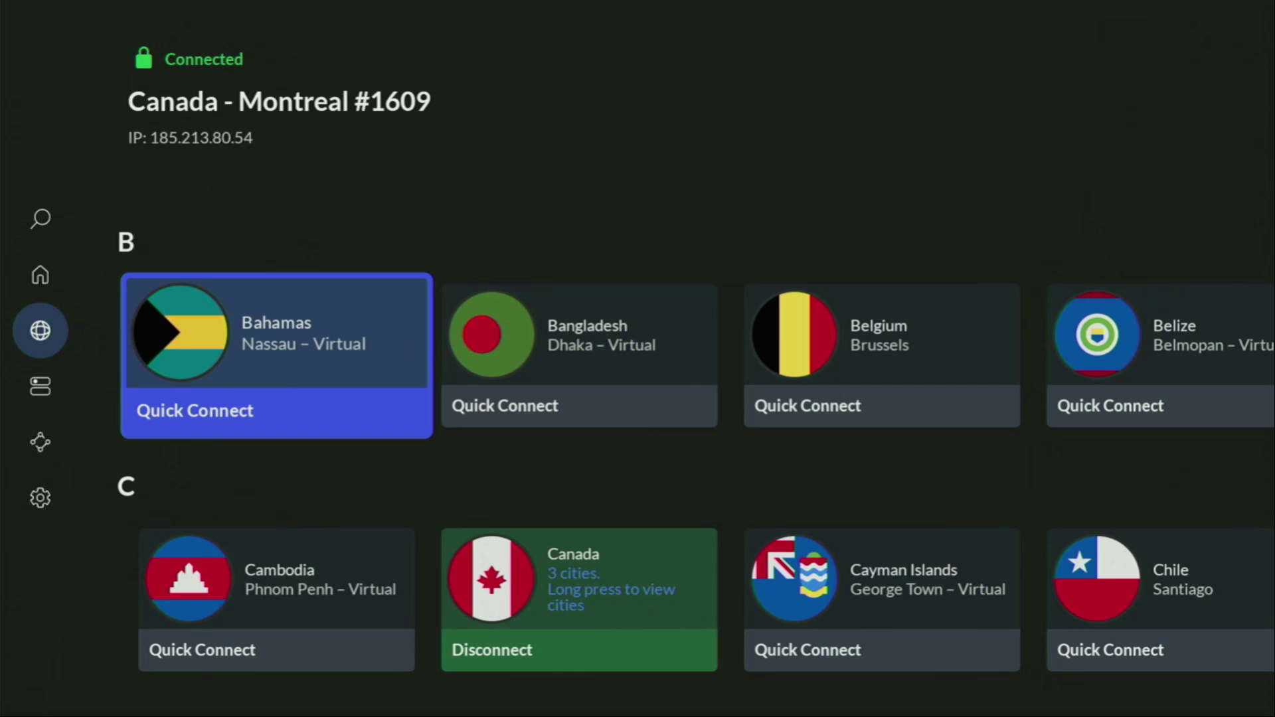
{"action": "key", "text": "Down"}
{"action": "key", "text": "Down"}
{"action": "key", "text": "Down"}
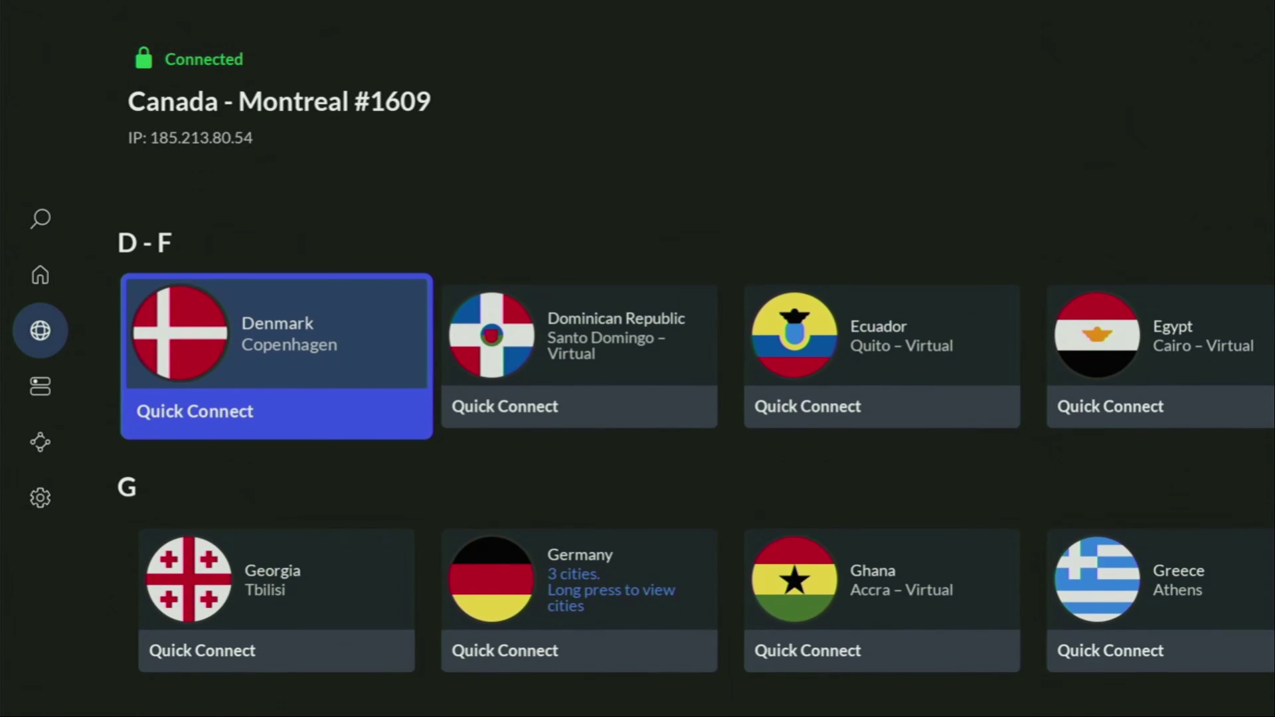
Quick-connect to Denmark - Copenhagen #261 and browse the D–F row
{"action": "key", "text": "Up"}
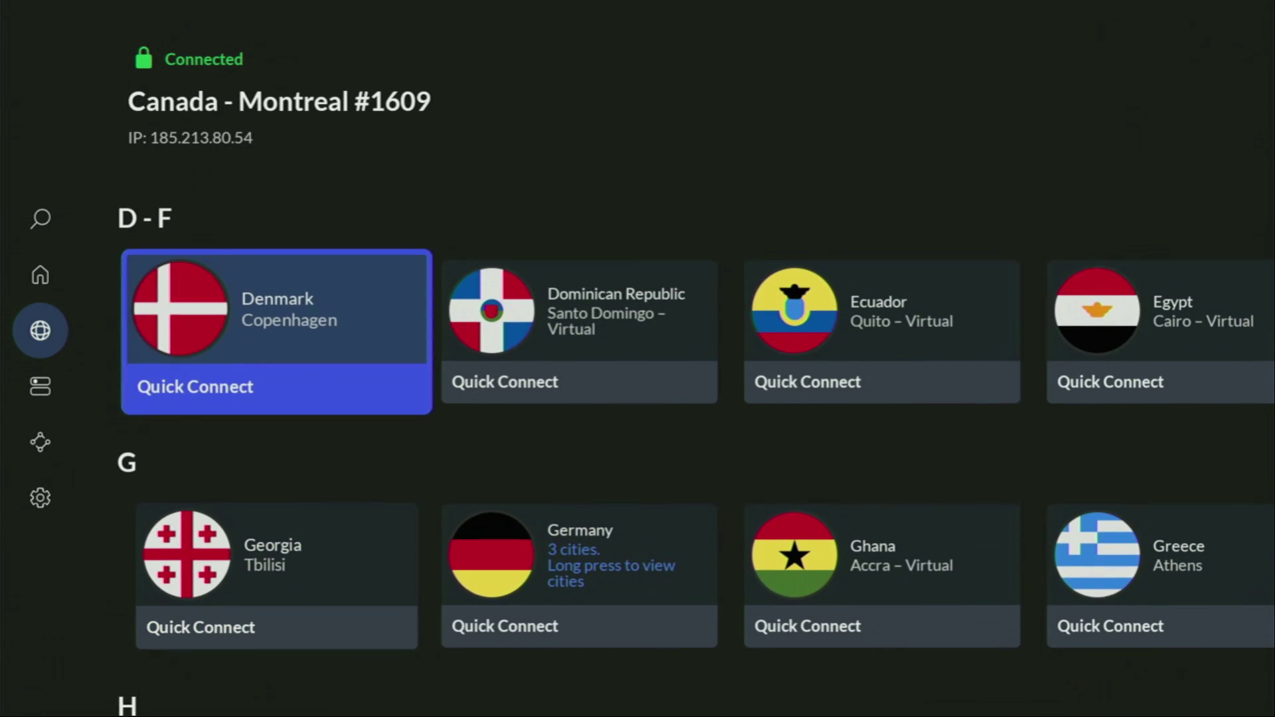
{"action": "key", "text": "Return"}
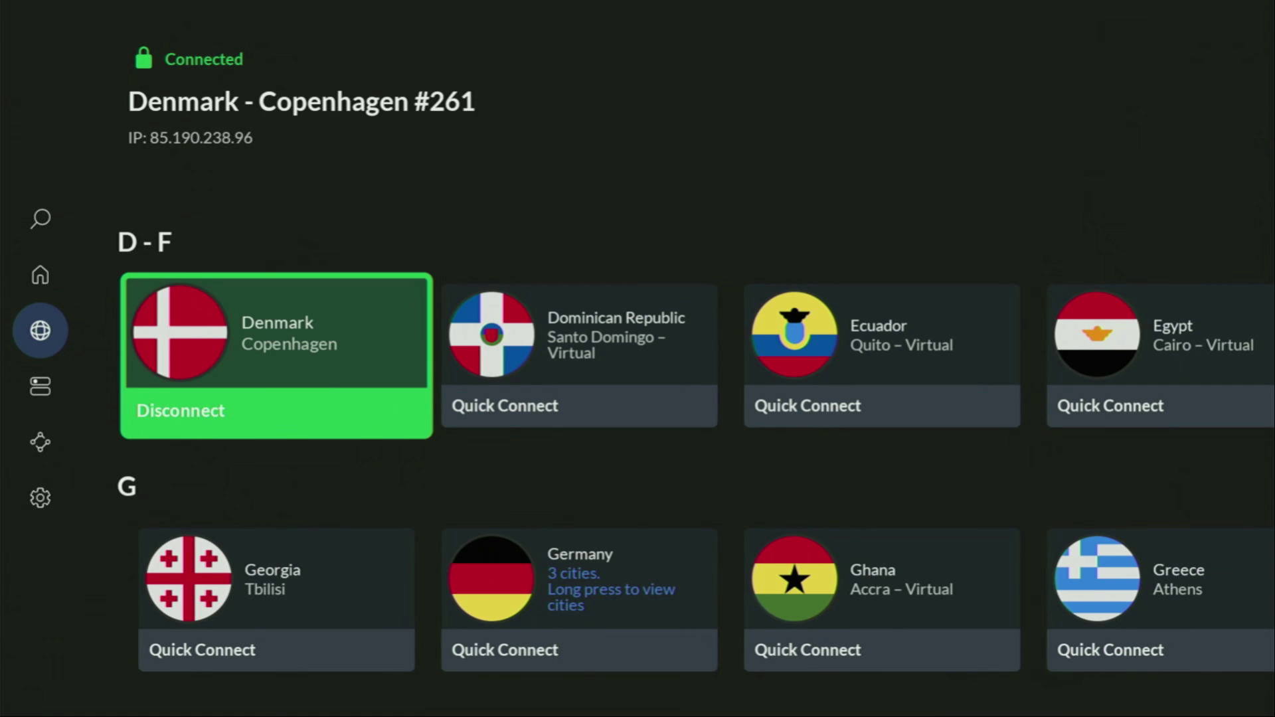
{"action": "key", "text": "Right"}
{"action": "key", "text": "Right"}
{"action": "key", "text": "Right"}
{"action": "key", "text": "Right"}
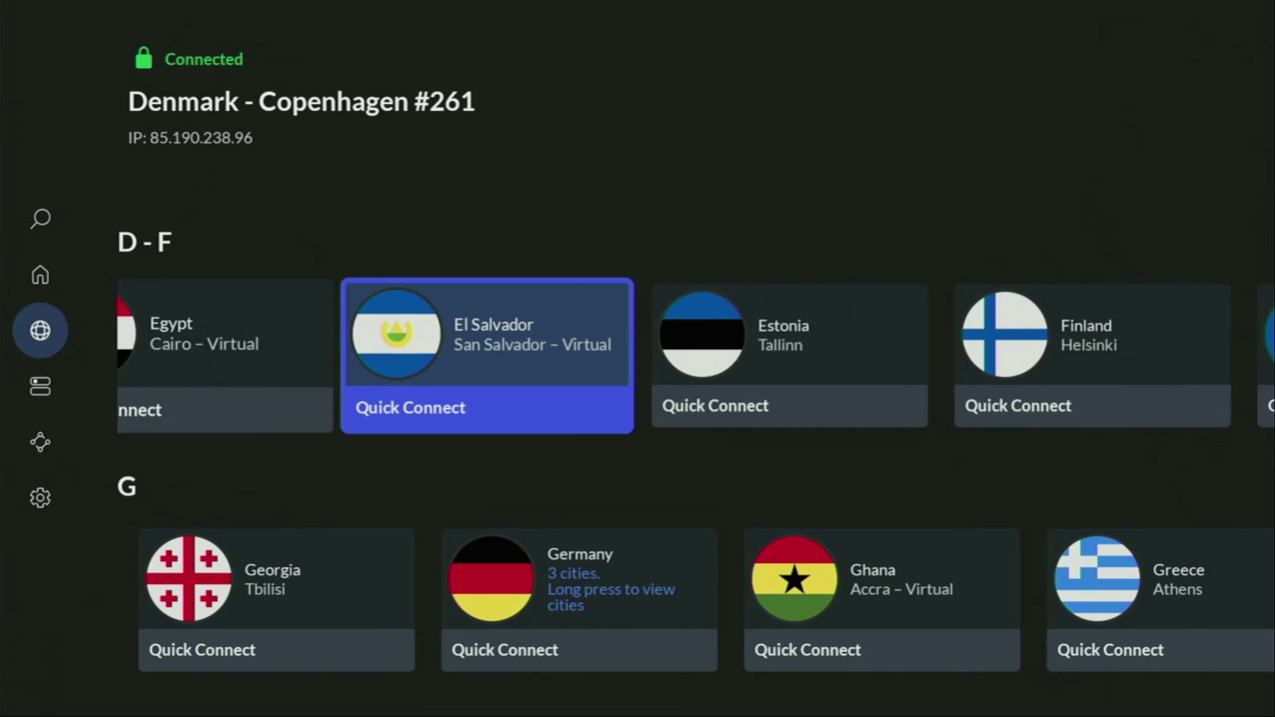
{"action": "key", "text": "Right"}
{"action": "key", "text": "Right"}
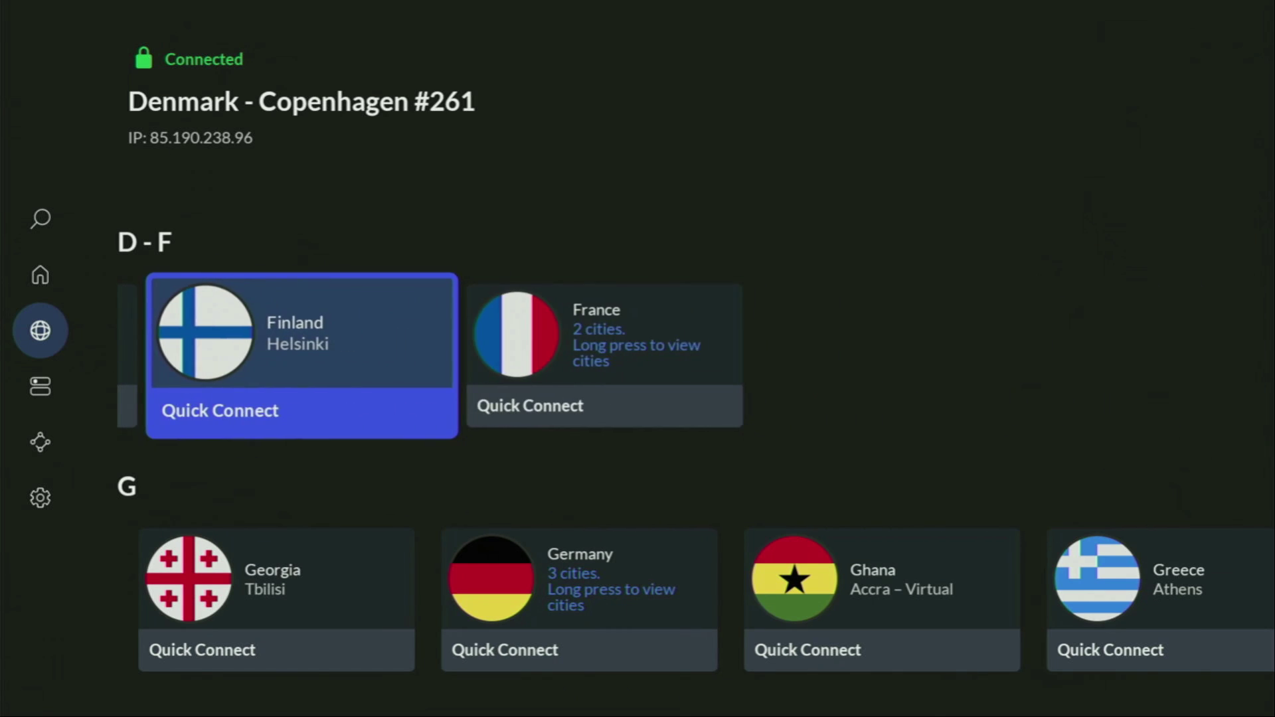
{"action": "key", "text": "Right"}
Scroll down the country list through the G rows to the L countries
{"action": "key", "text": "Down"}
{"action": "key", "text": "Right"}
{"action": "key", "text": "Right"}
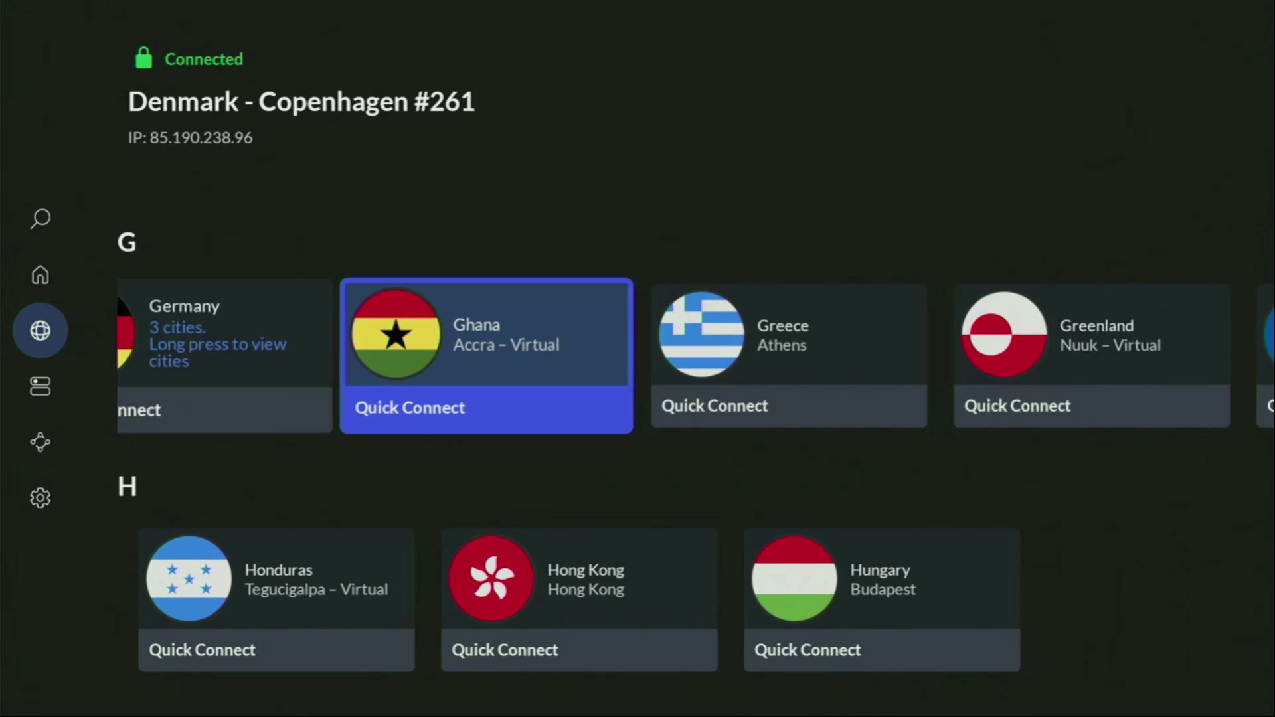
{"action": "key", "text": "Right"}
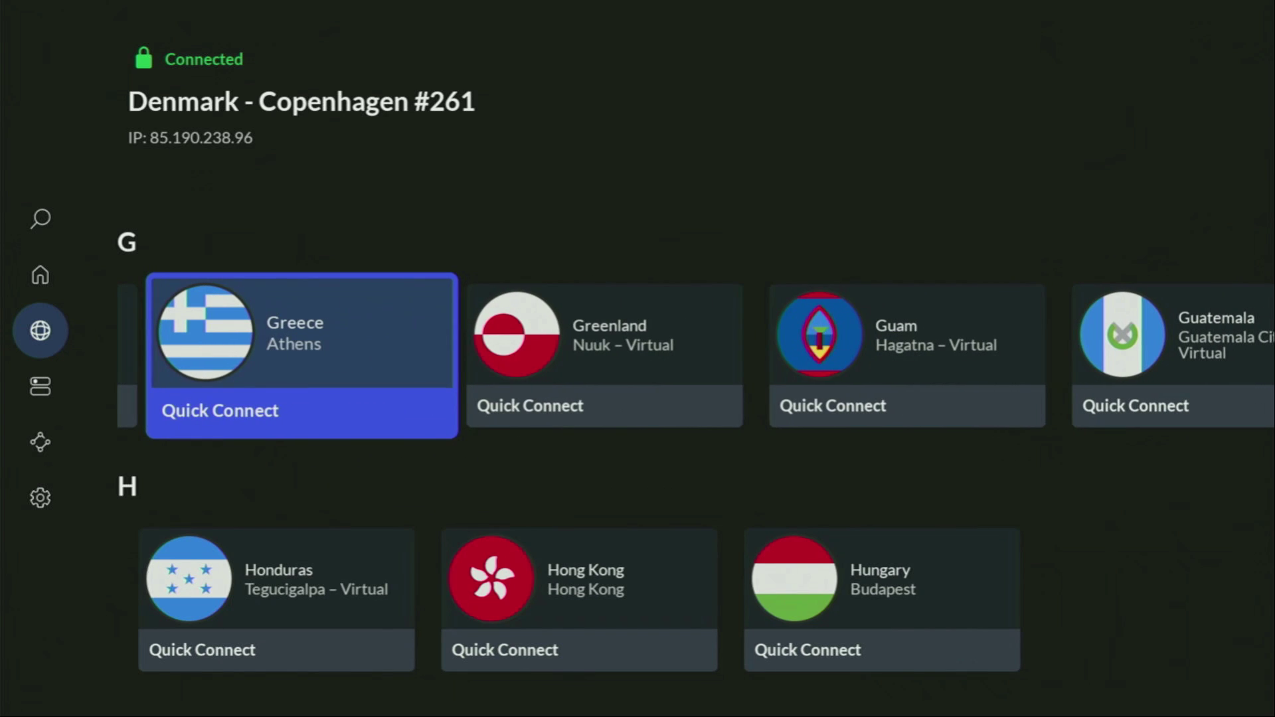
{"action": "key", "text": "Right"}
{"action": "key", "text": "Right"}
{"action": "key", "text": "Right"}
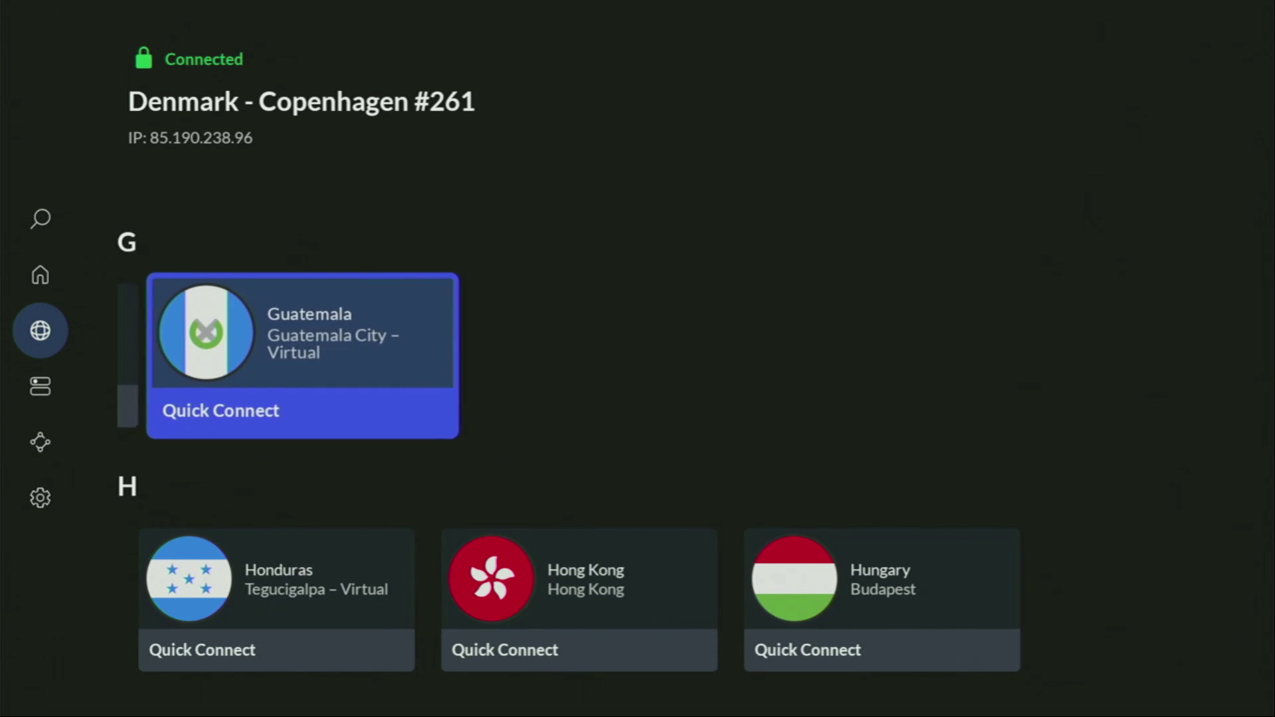
{"action": "key", "text": "Down"}
{"action": "key", "text": "Down"}
{"action": "key", "text": "Down"}
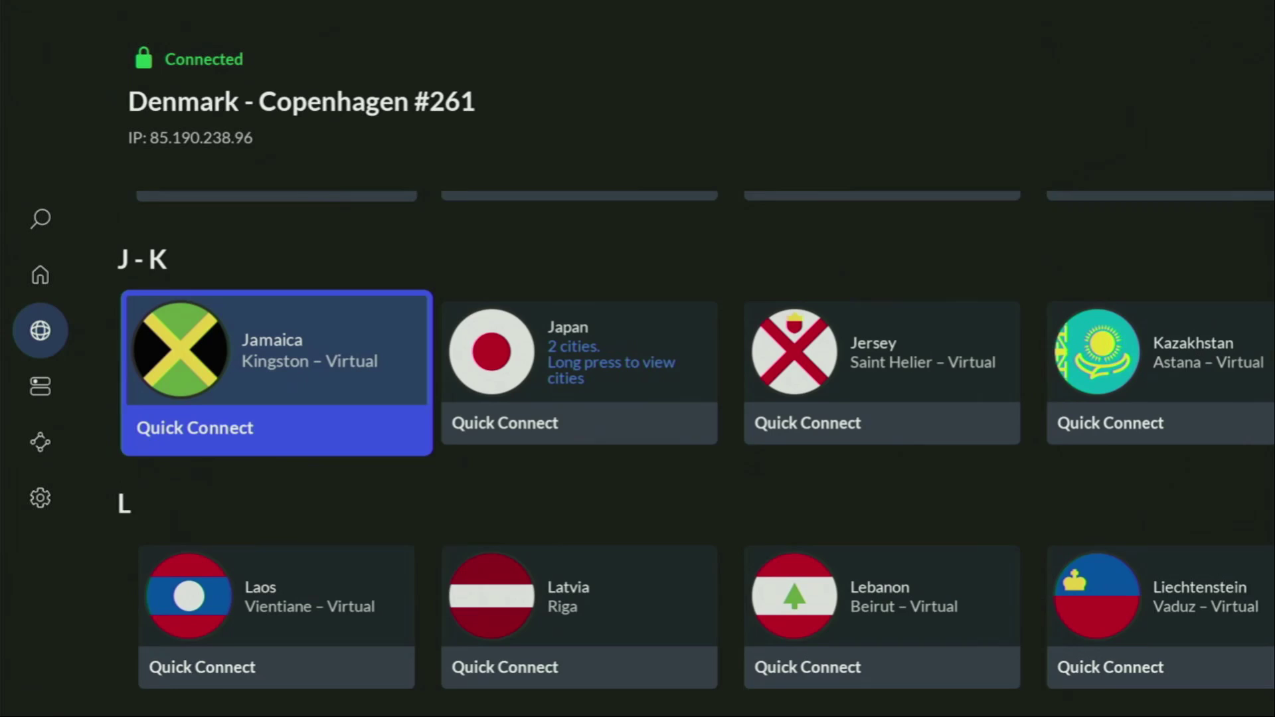
{"action": "key", "text": "Down"}
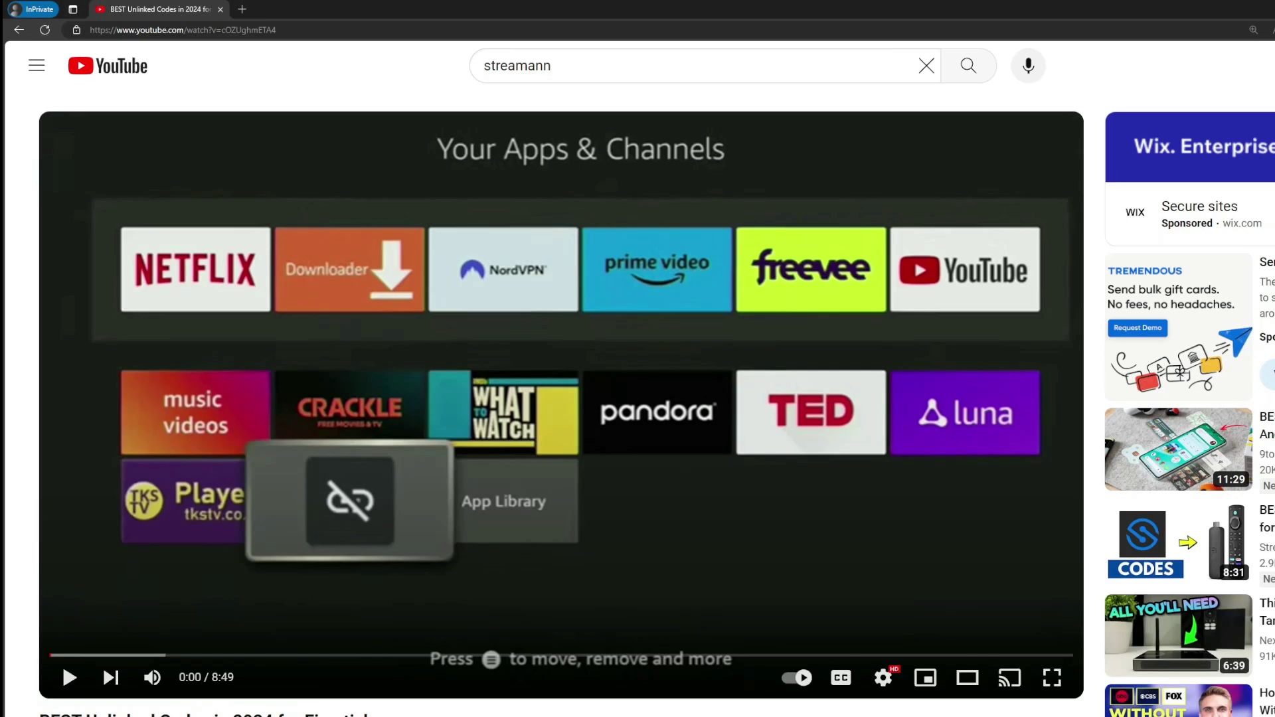
{"action": "scroll", "coordinate": [423, 529], "scroll_direction": "down", "scroll_amount": 6}
Expand the video description and highlight the topvpnoffer.com link and '3 months' headline
{"action": "left_click", "coordinate": [428, 400]}
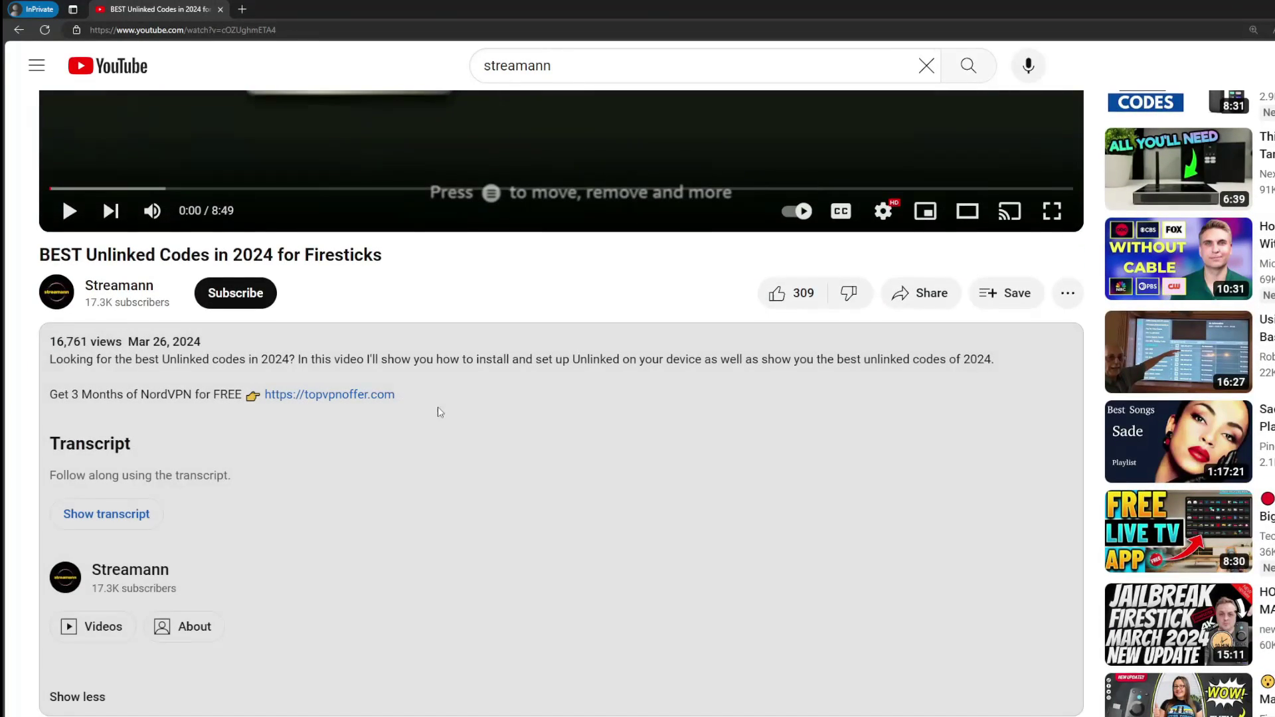
{"action": "scroll", "coordinate": [357, 412], "scroll_direction": "down", "scroll_amount": 5}
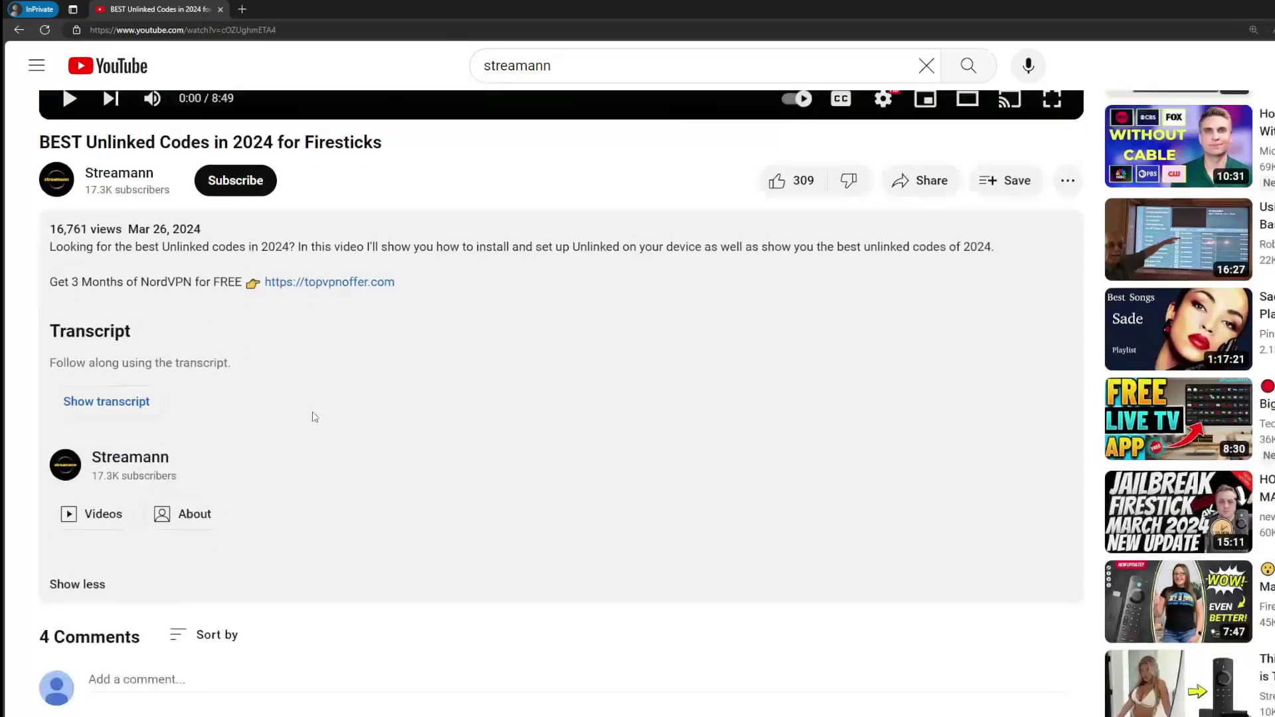
{"action": "left_click_drag", "start_coordinate": [373, 530], "coordinate": [339, 532]}
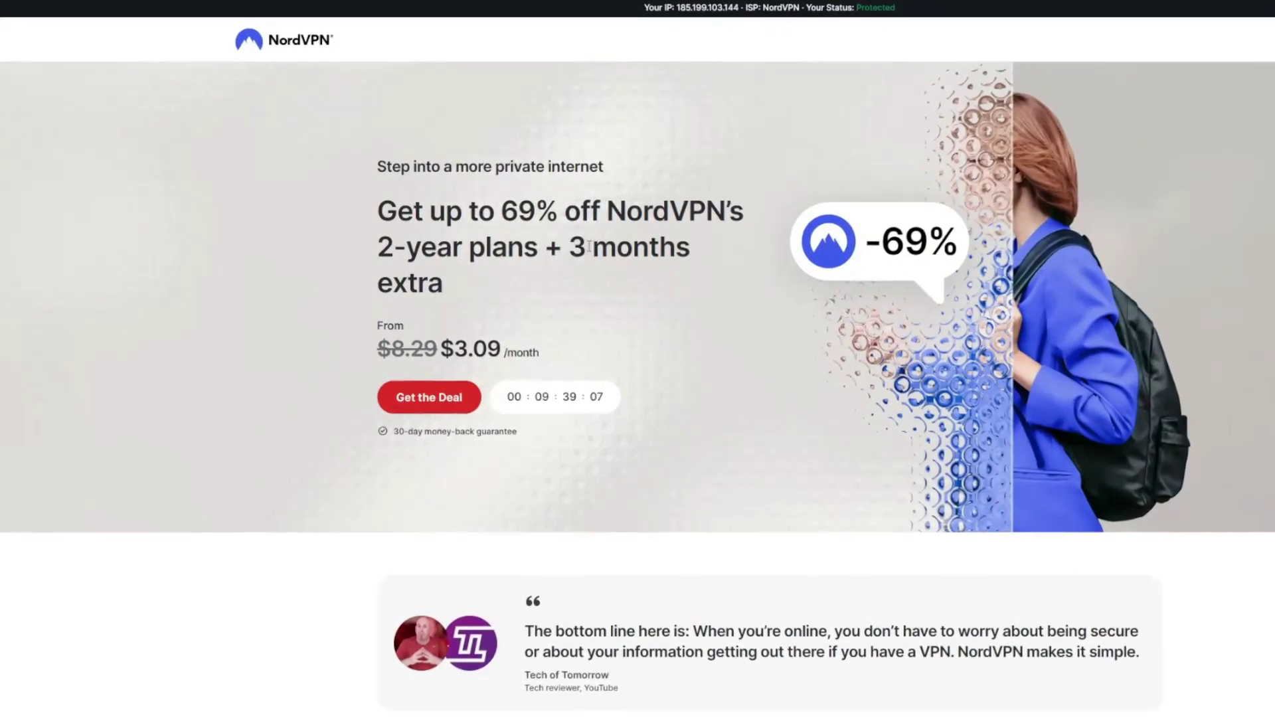
{"action": "left_click_drag", "start_coordinate": [571, 251], "coordinate": [708, 277]}
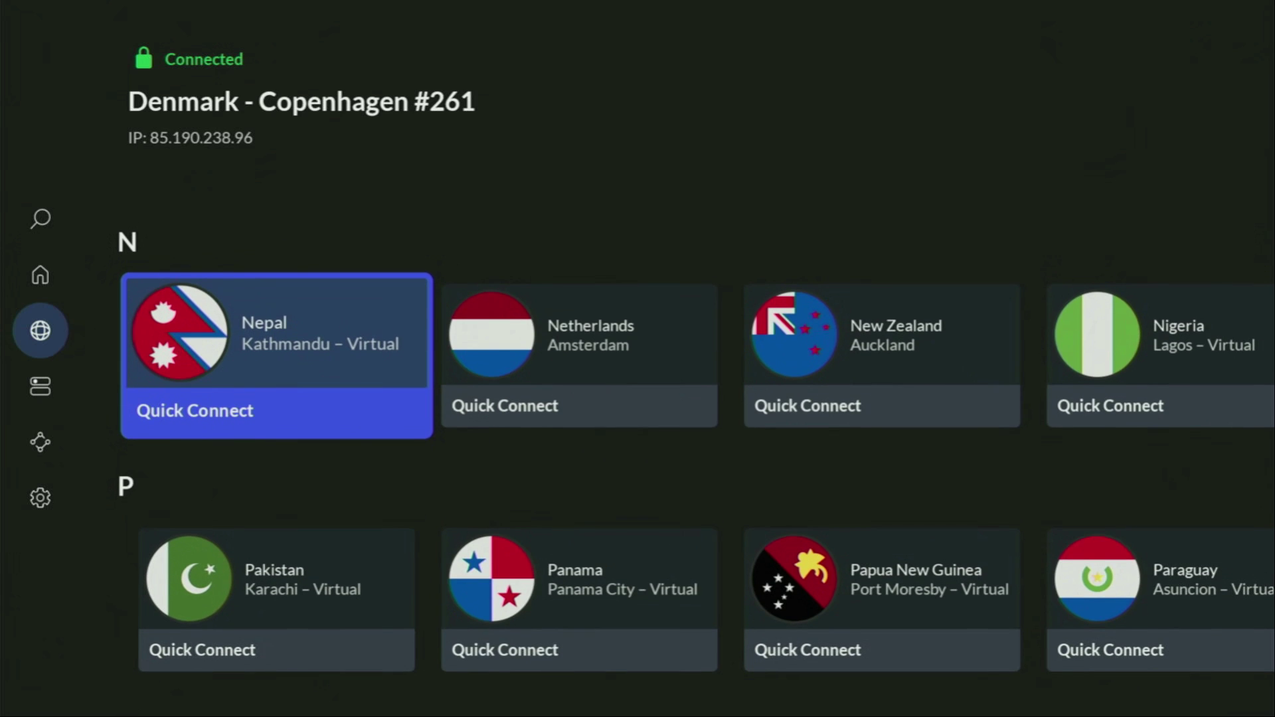
Browse the M row, move back up to the H countries, then return to Home
{"action": "key", "text": "Up"}
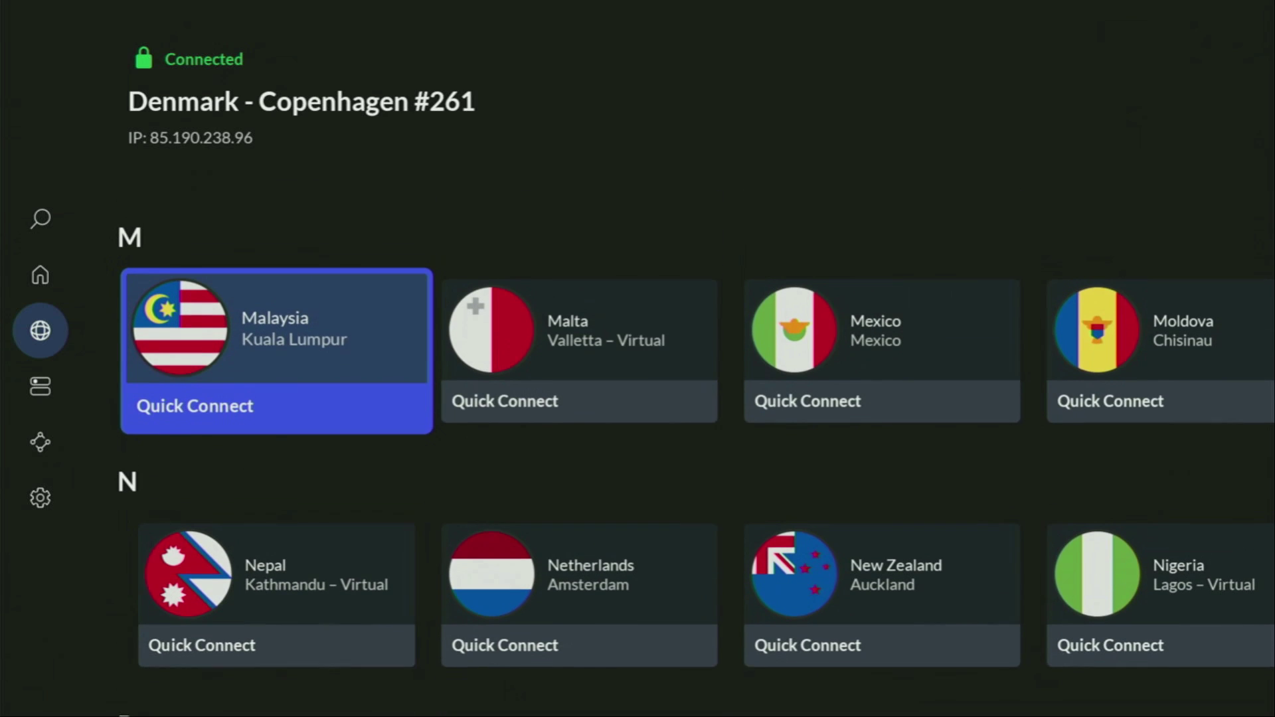
{"action": "key", "text": "Right"}
{"action": "key", "text": "Right"}
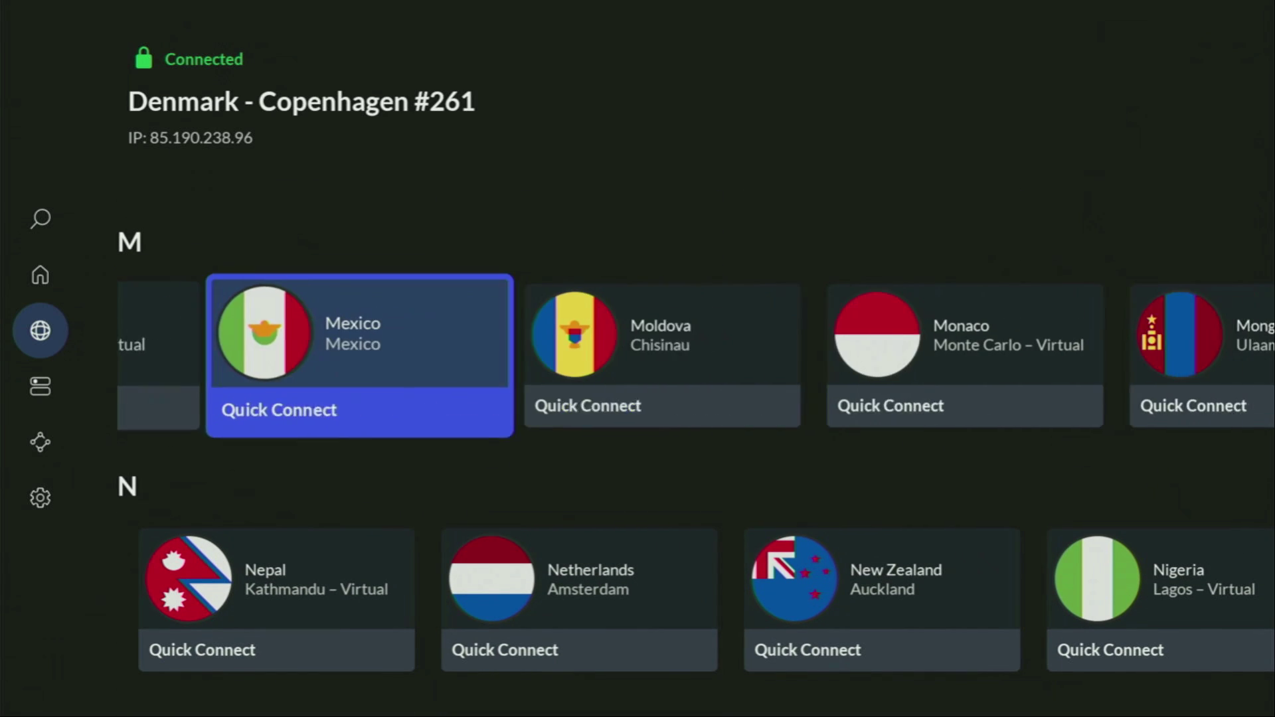
{"action": "key", "text": "Right"}
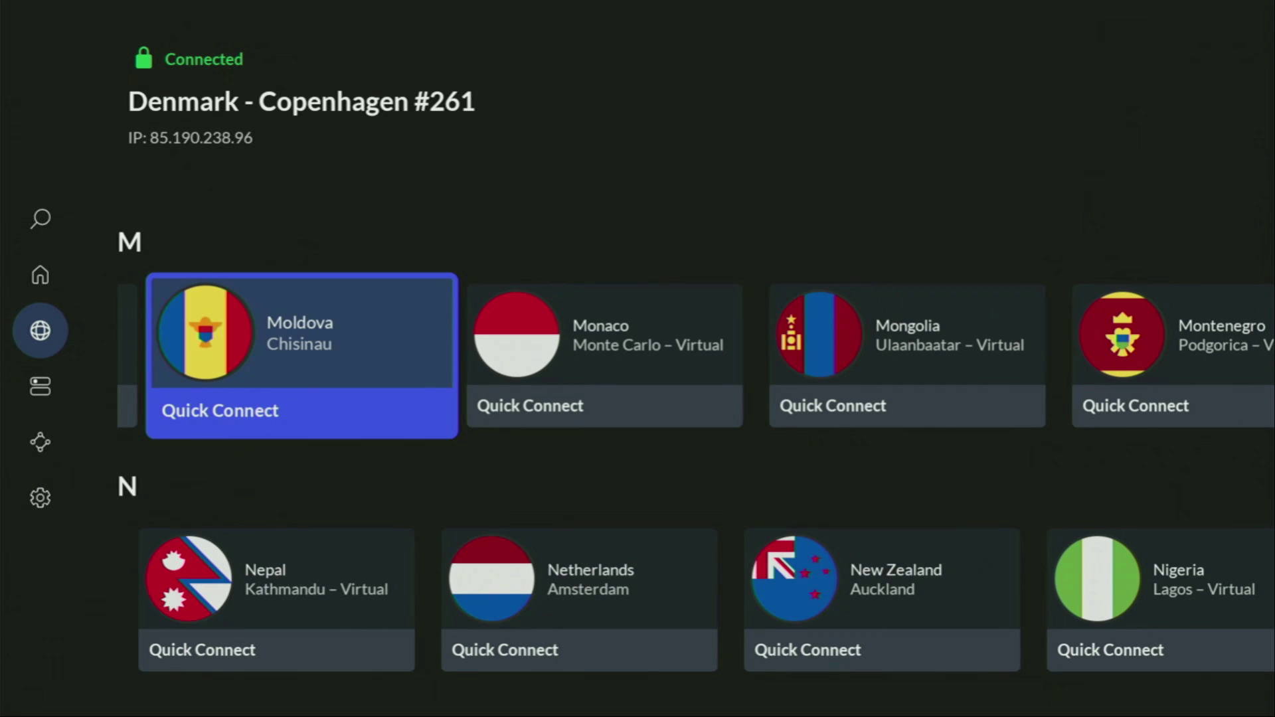
{"action": "key", "text": "Up"}
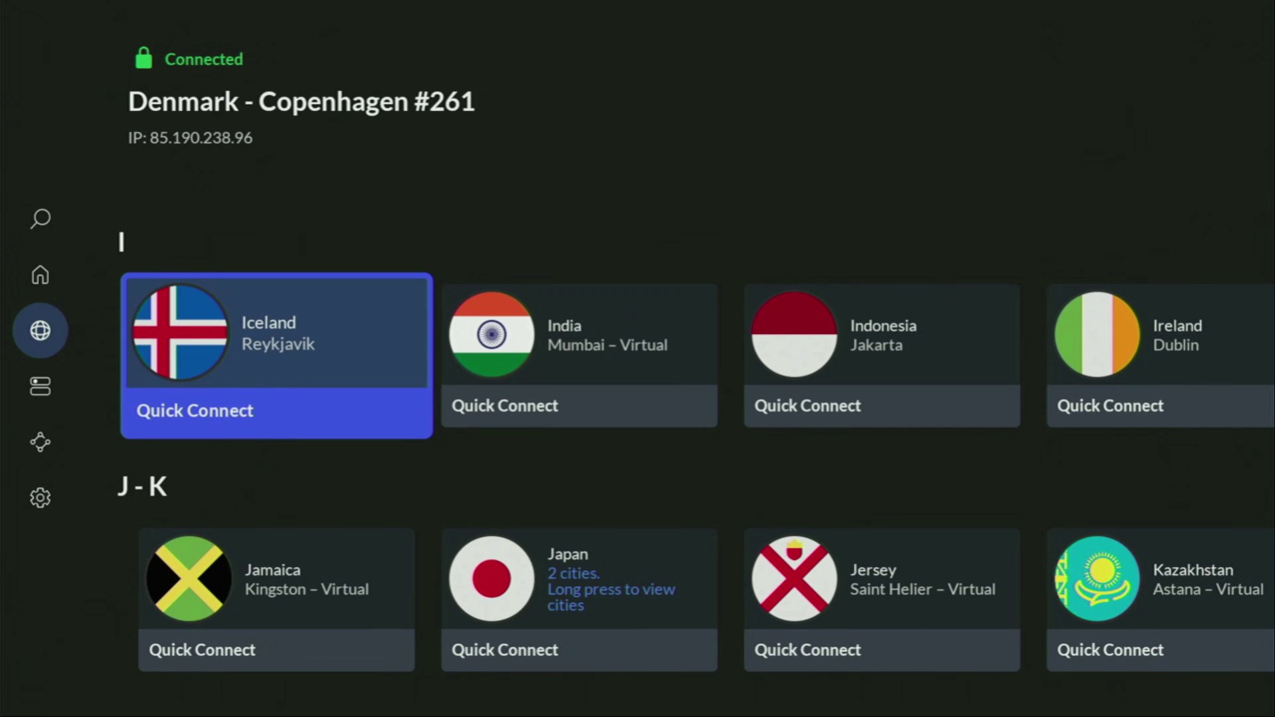
{"action": "key", "text": "Up"}
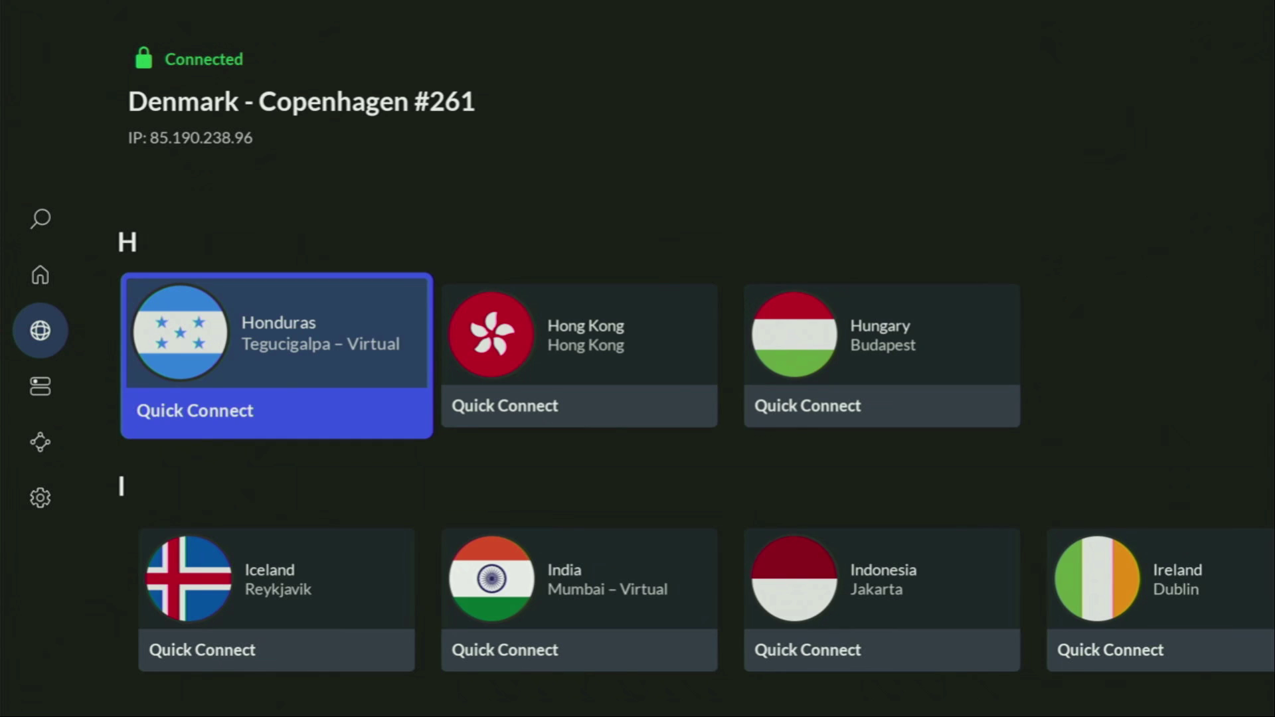
{"action": "key", "text": "Home"}
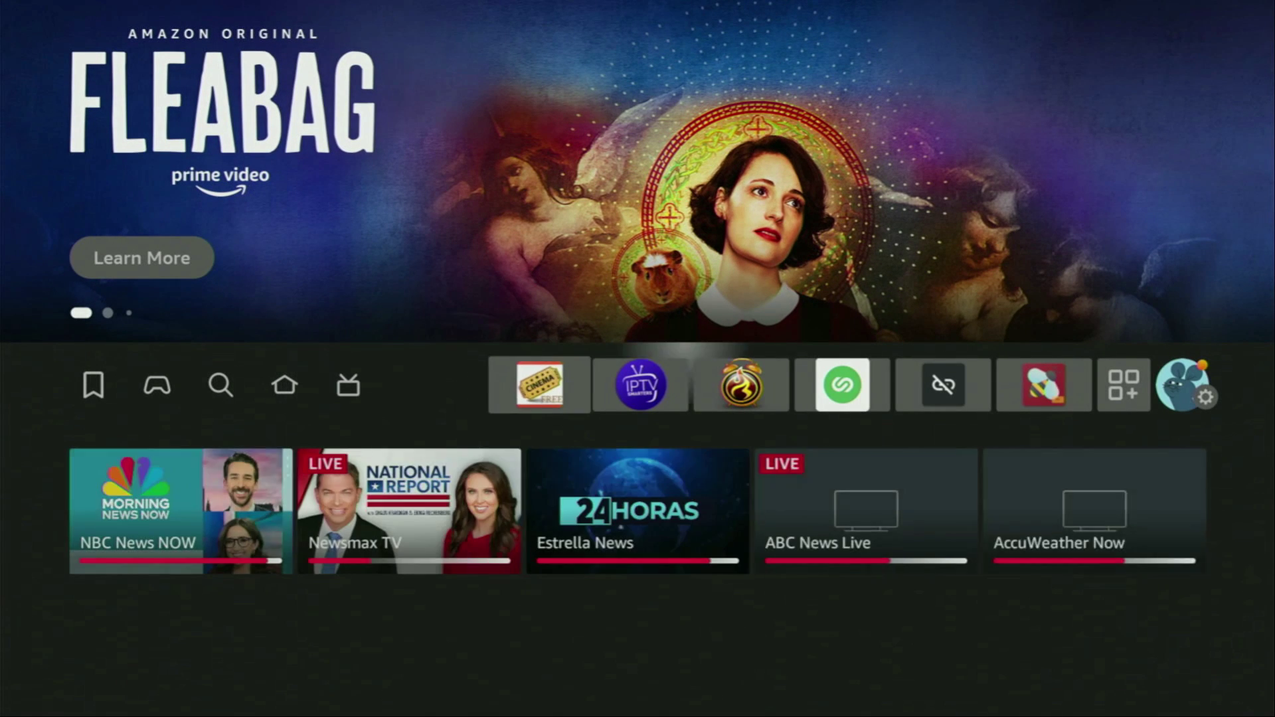
Launch Downloader from Your Apps & Channels and bring up its URL entry keyboard
{"action": "key", "text": "Left"}
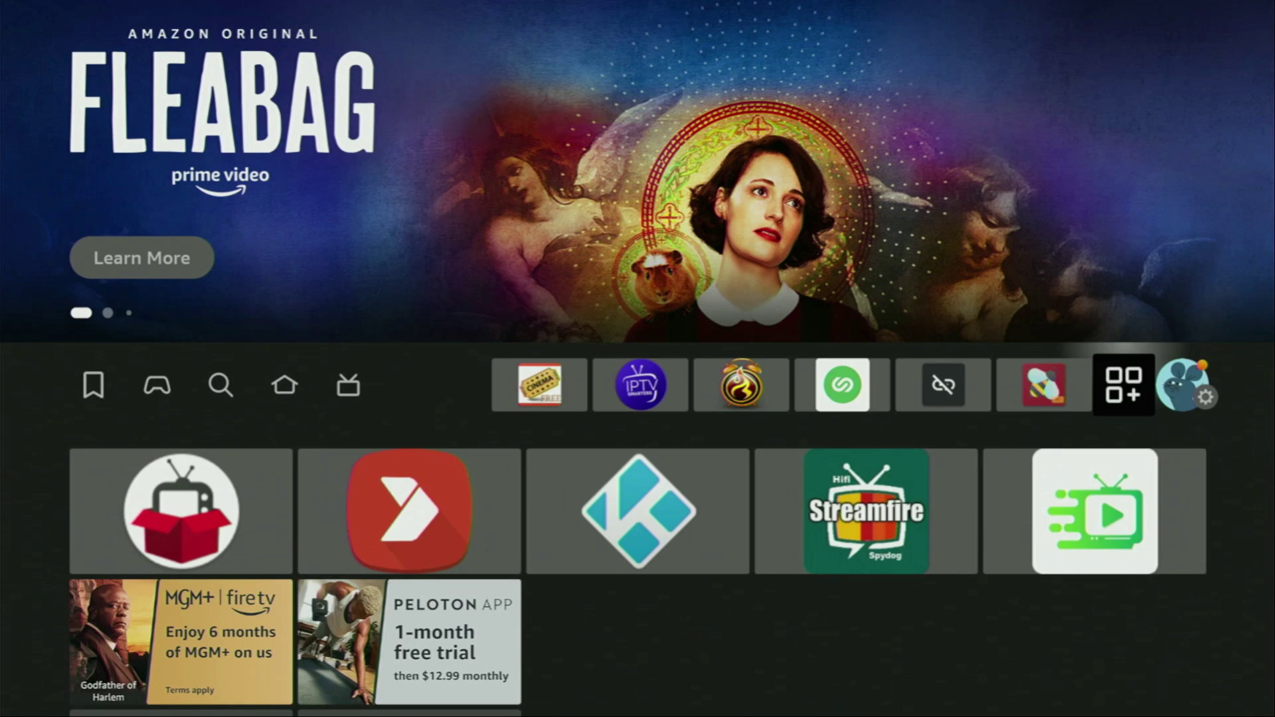
{"action": "key", "text": "Return"}
{"action": "key", "text": "Down"}
{"action": "key", "text": "Down"}
{"action": "key", "text": "Right"}
{"action": "key", "text": "Right"}
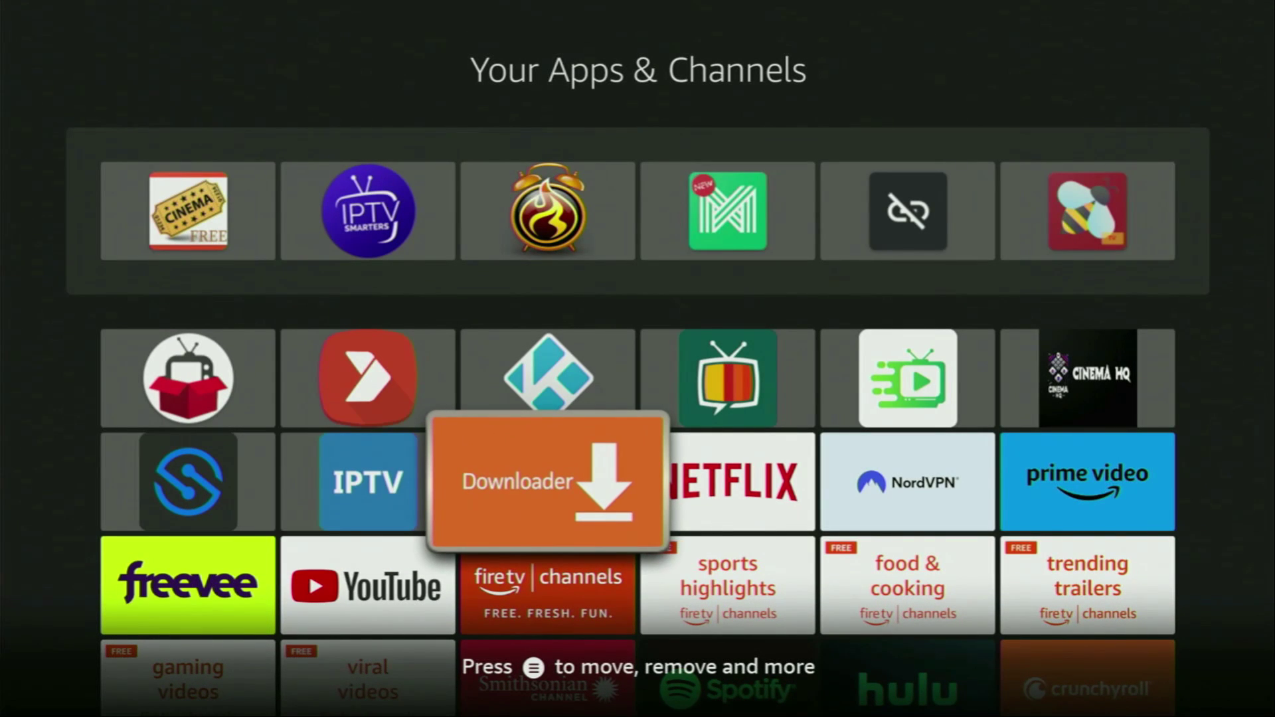
{"action": "key", "text": "Return"}
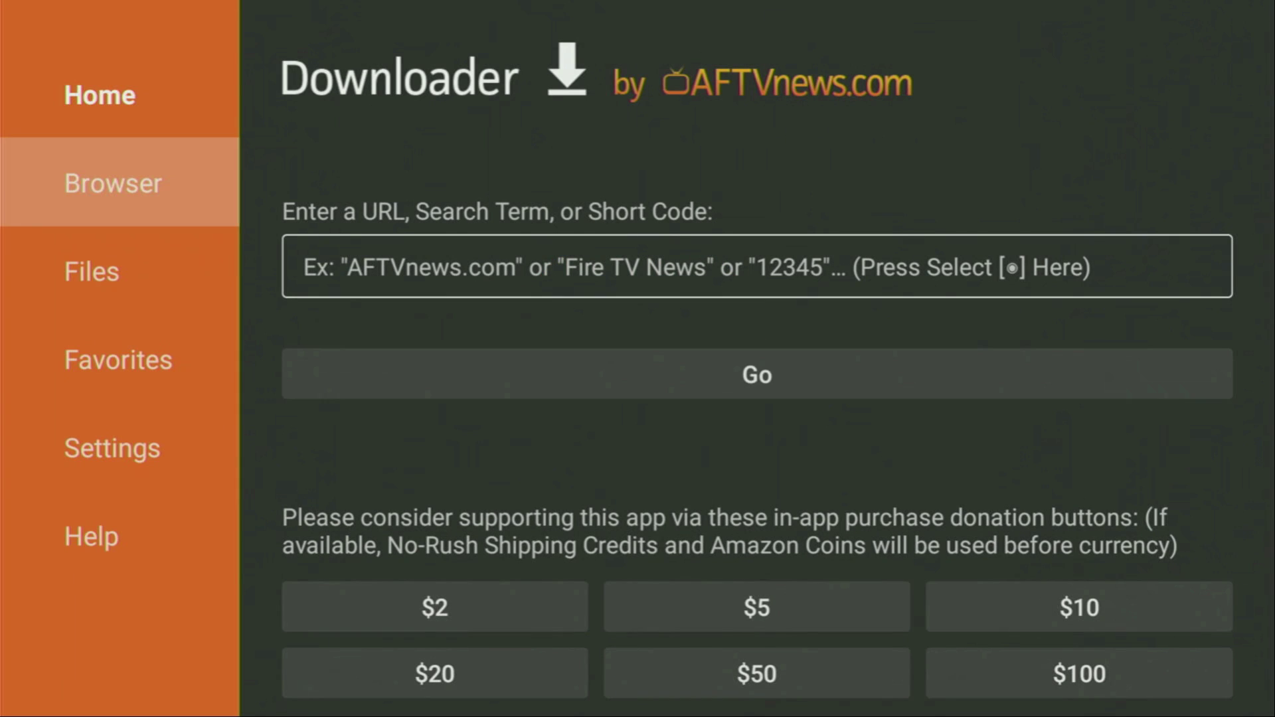
{"action": "key", "text": "Up"}
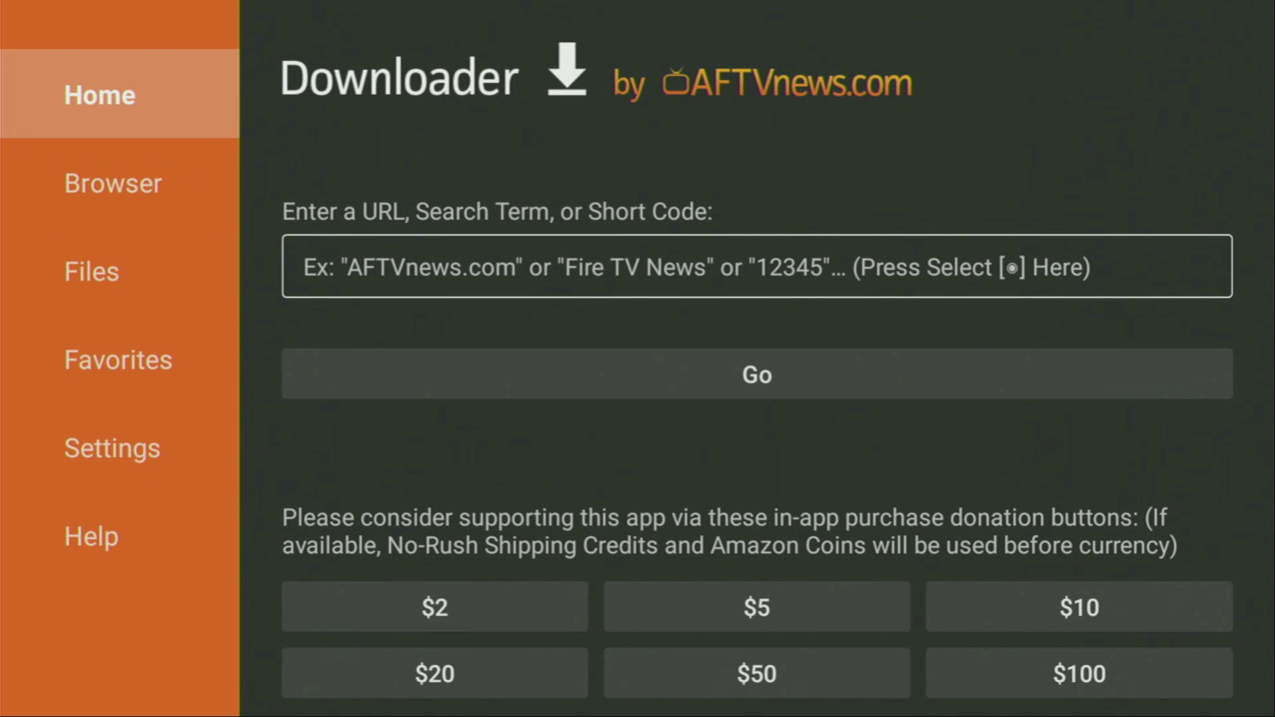
{"action": "key", "text": "Down"}
{"action": "key", "text": "Up"}
{"action": "key", "text": "Right"}
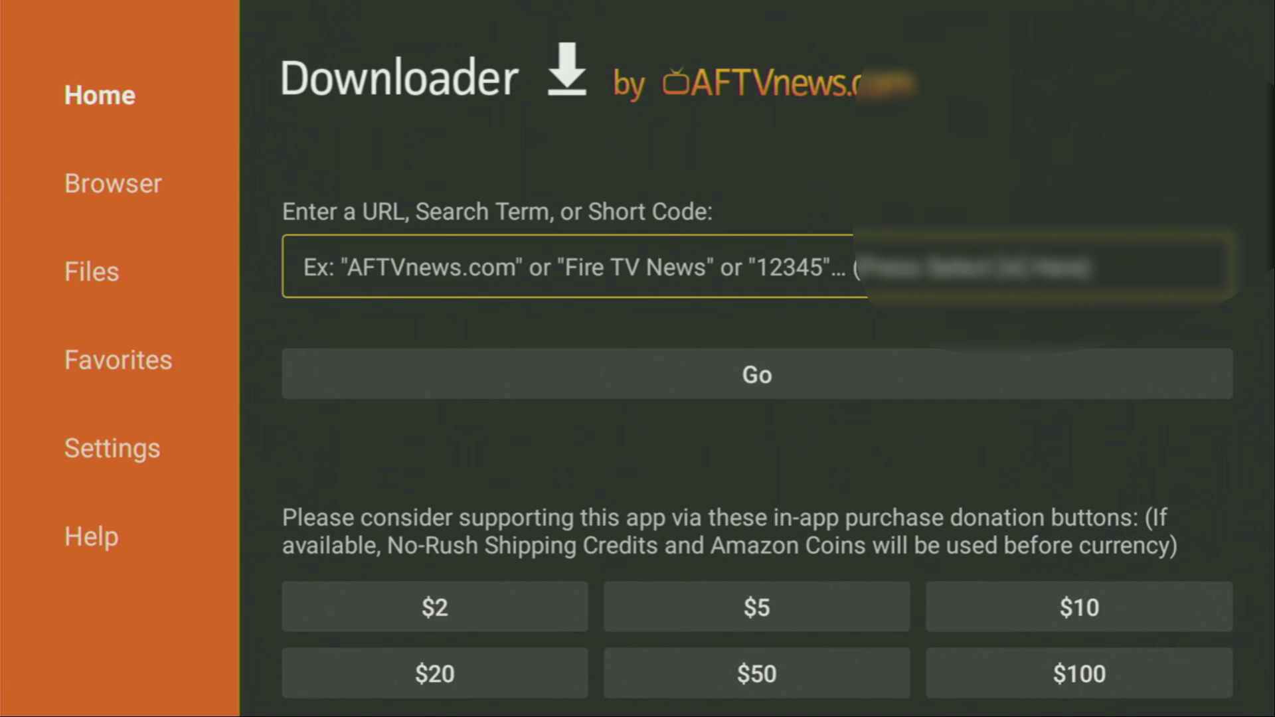
{"action": "key", "text": "Return"}
Enter short code 299336 on Downloader's keyboard
{"action": "key", "text": "Up"}
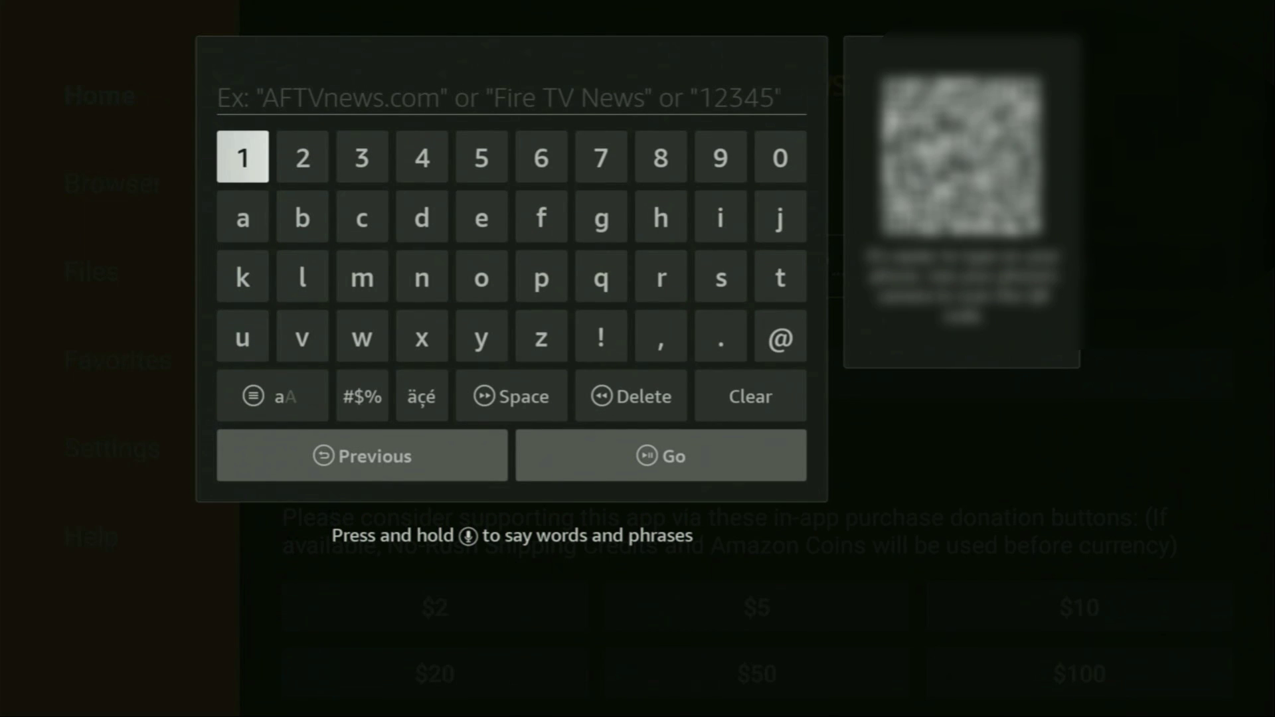
{"action": "key", "text": "Right"}
{"action": "key", "text": "Return"}
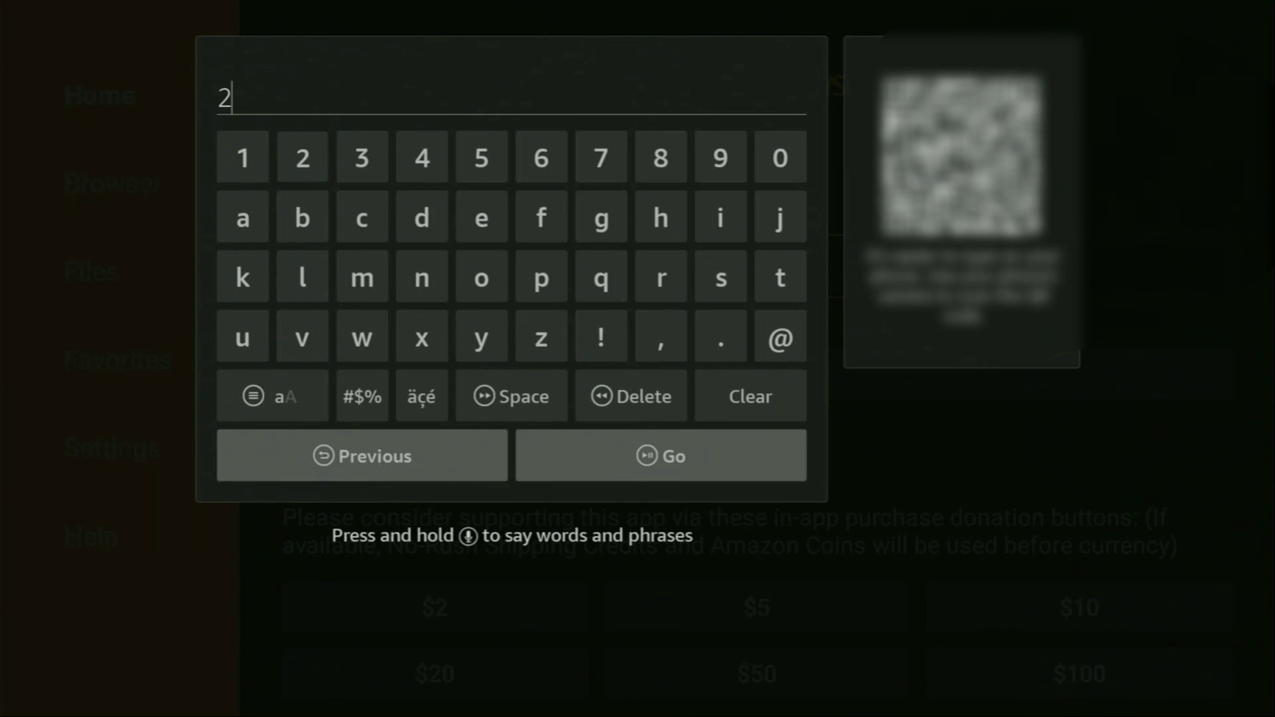
{"action": "key", "text": "Left"}
{"action": "key", "text": "Left"}
{"action": "key", "text": "Left"}
{"action": "key", "text": "Return"}
{"action": "key", "text": "Return"}
{"action": "key", "text": "Left"}
{"action": "key", "text": "Left"}
{"action": "key", "text": "Left"}
{"action": "key", "text": "Left"}
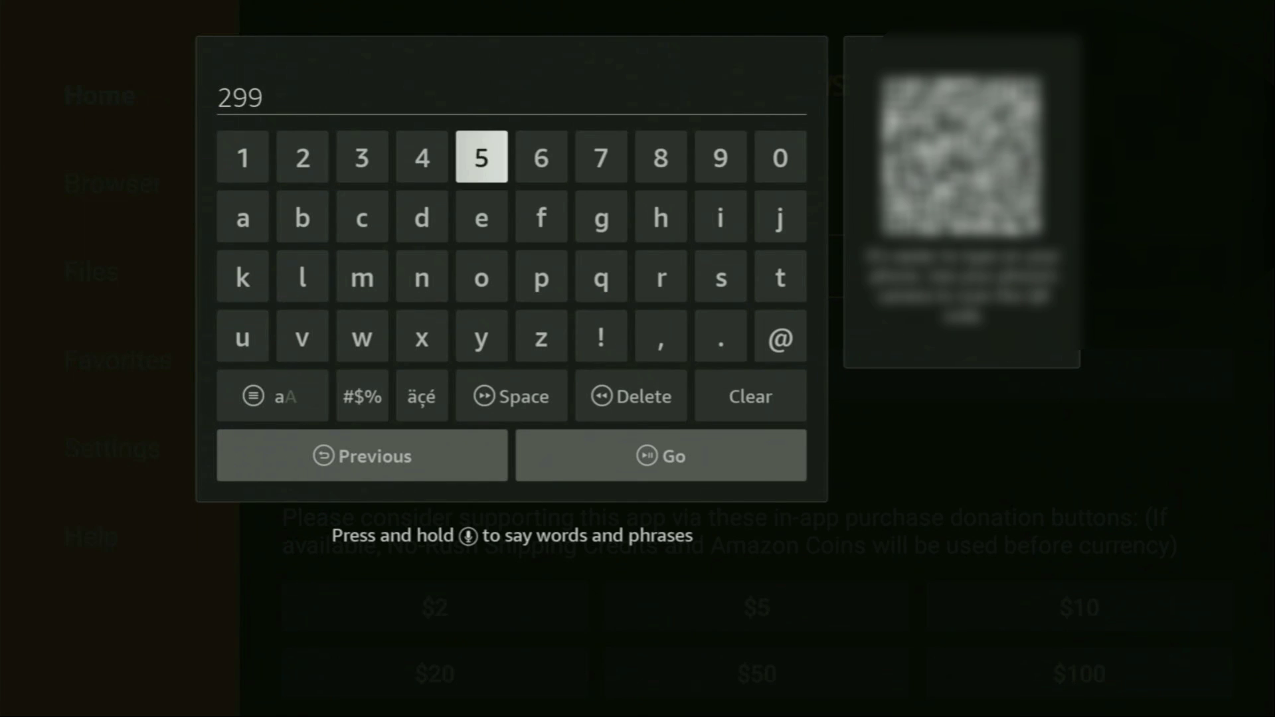
{"action": "key", "text": "Left"}
{"action": "key", "text": "Left"}
{"action": "key", "text": "Return"}
{"action": "key", "text": "Return"}
{"action": "key", "text": "Right"}
{"action": "key", "text": "Right"}
{"action": "key", "text": "Right"}
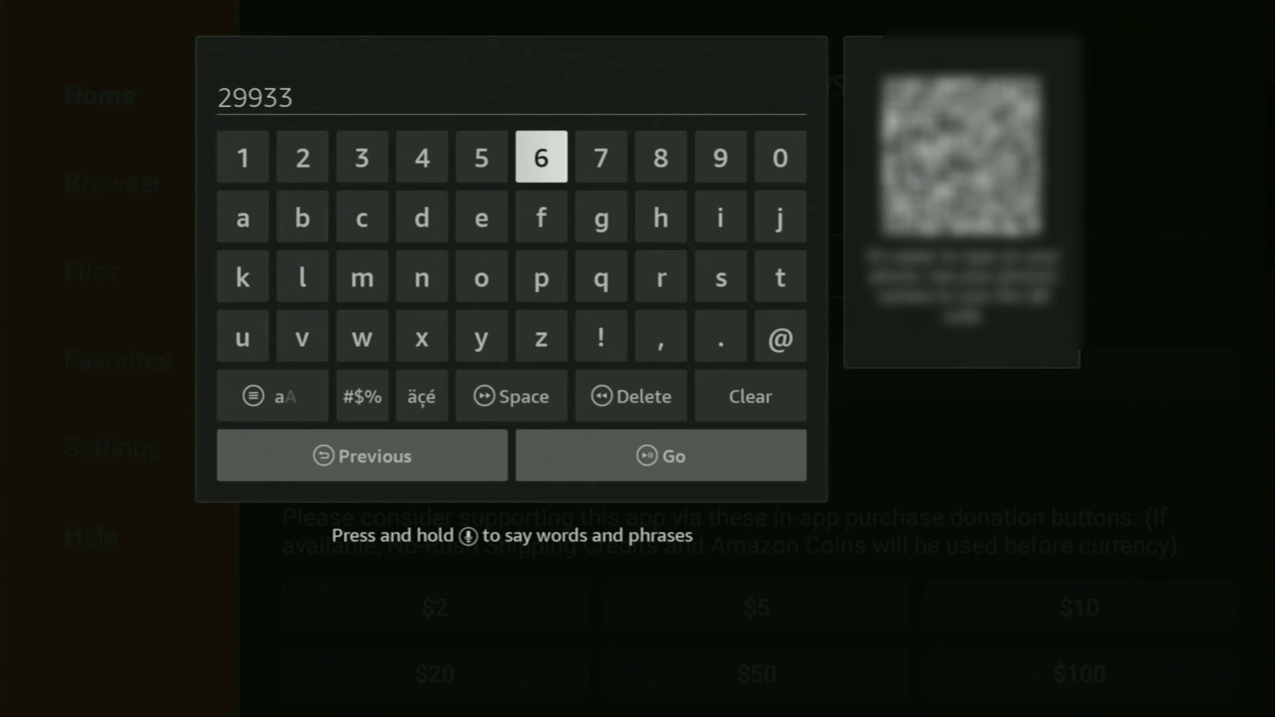
{"action": "key", "text": "Return"}
Submit code 299336 with Go to start downloading the linked file
{"action": "key", "text": "Down"}
{"action": "key", "text": "Down"}
{"action": "key", "text": "Down"}
{"action": "key", "text": "Down"}
{"action": "key", "text": "Down"}
{"action": "key", "text": "Right"}
{"action": "key", "text": "Return"}
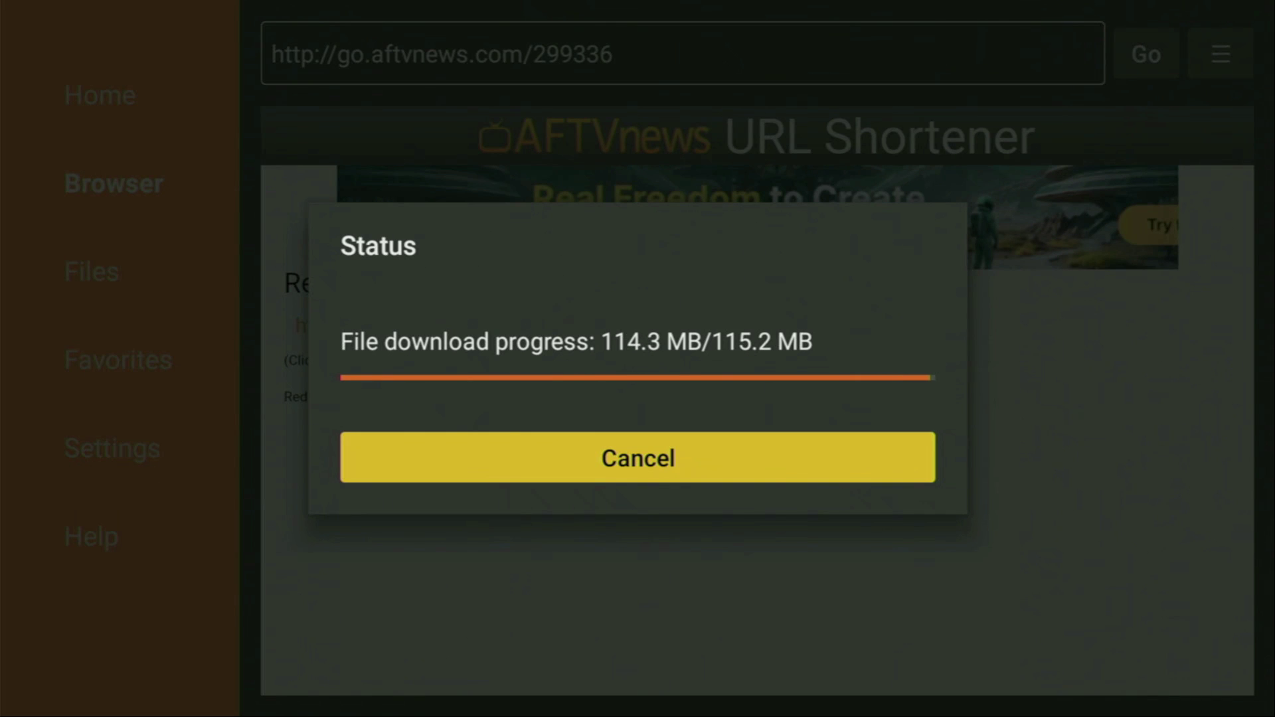
Install Apollo Group TV from aptv.apk and finish without launching it
{"action": "key", "text": "Return"}
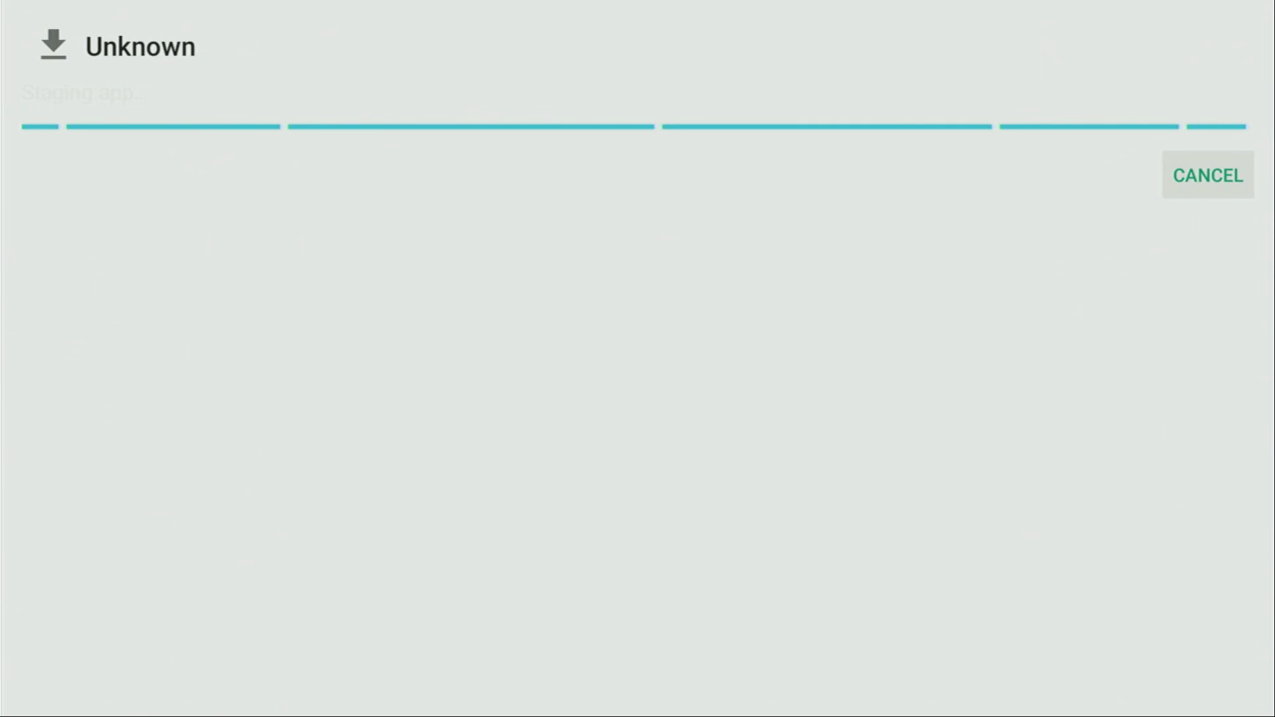
{"action": "key", "text": "Right"}
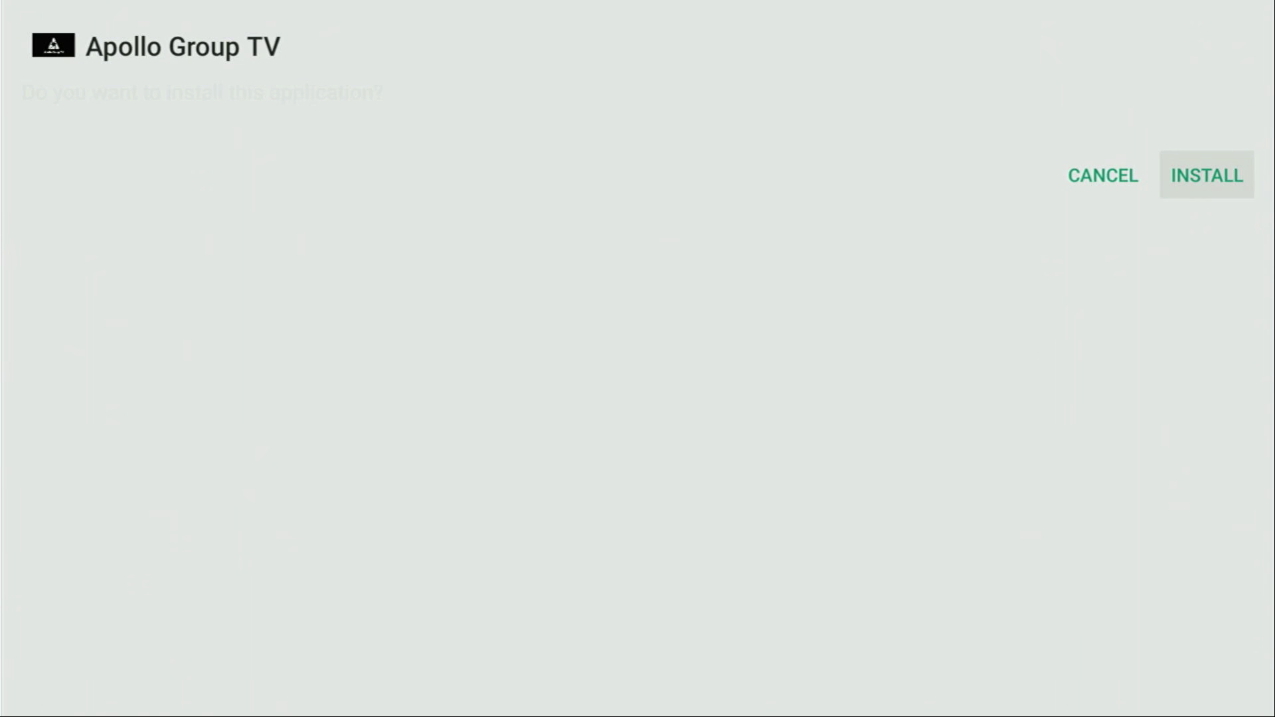
{"action": "key", "text": "Return"}
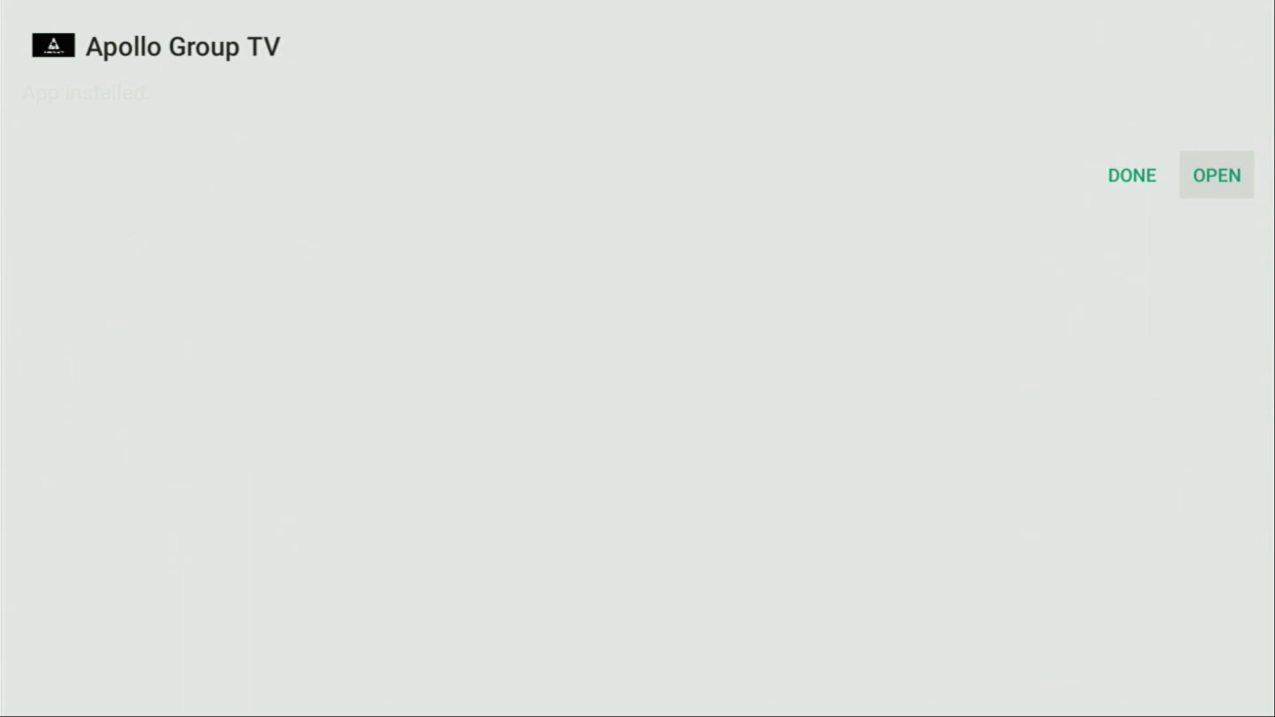
{"action": "key", "text": "Left"}
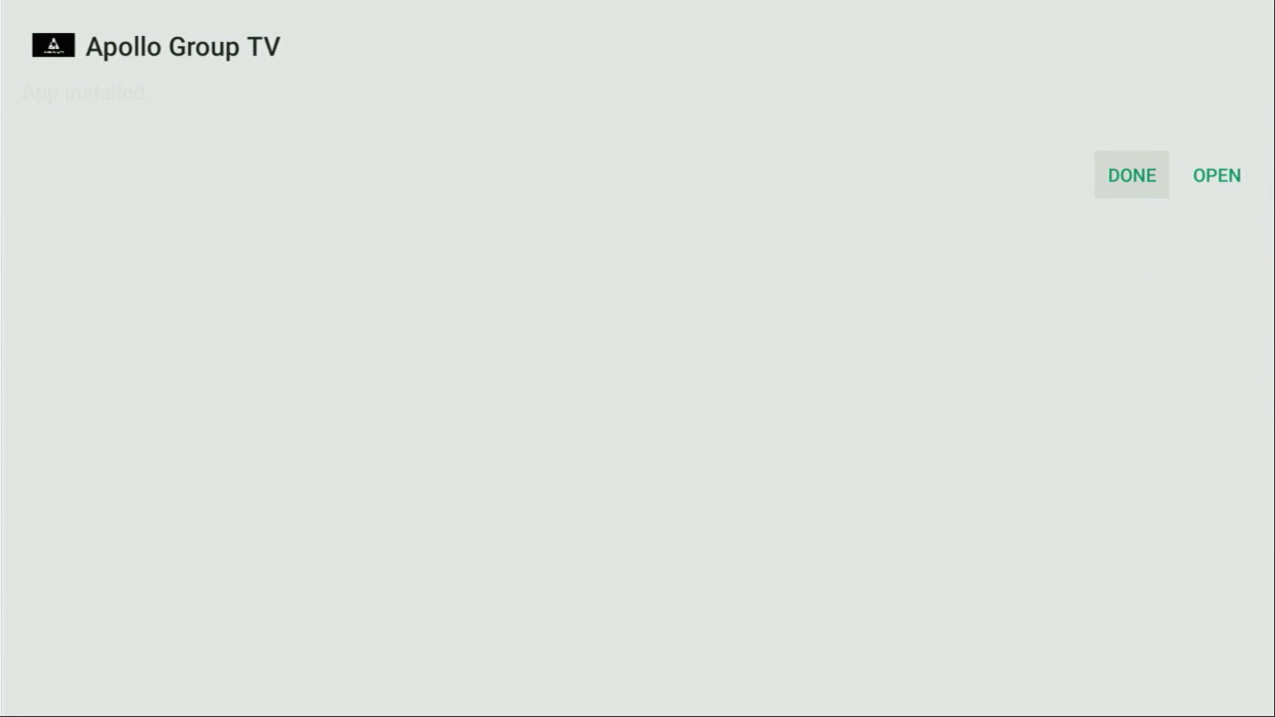
{"action": "key", "text": "Return"}
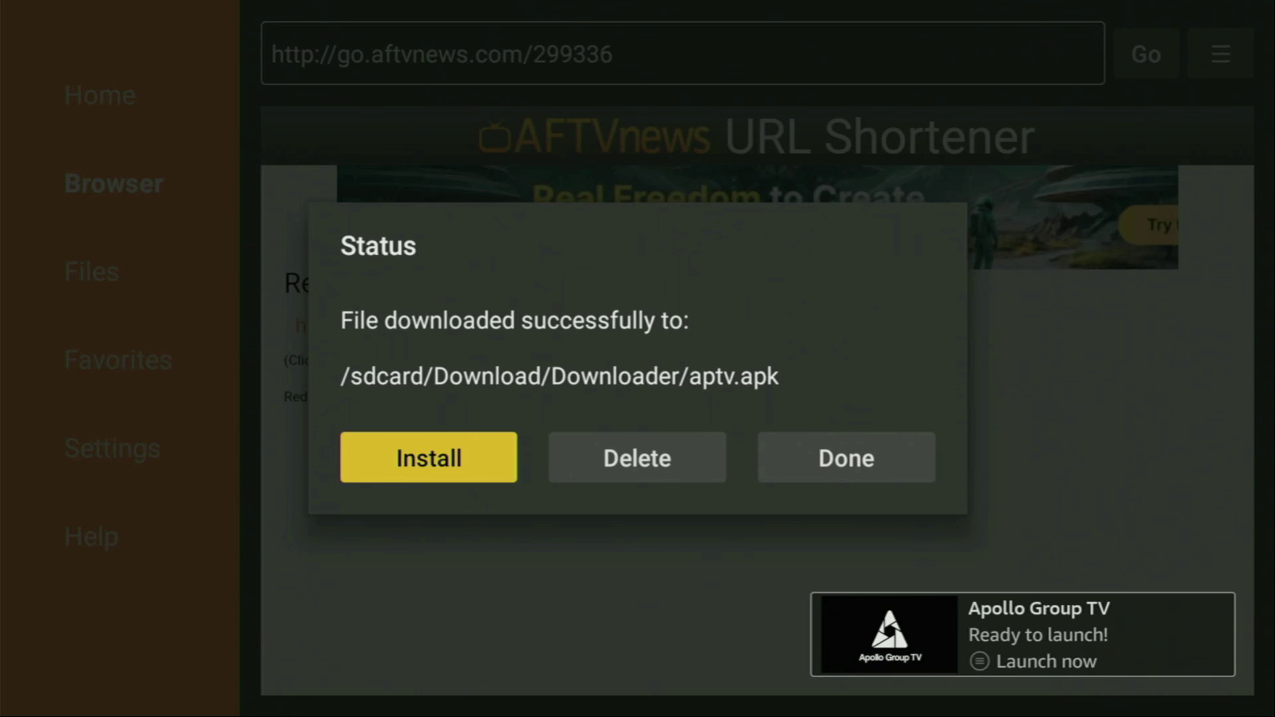
Delete the downloaded aptv.apk installer file
{"action": "key", "text": "Right"}
{"action": "key", "text": "Return"}
{"action": "key", "text": "Left"}
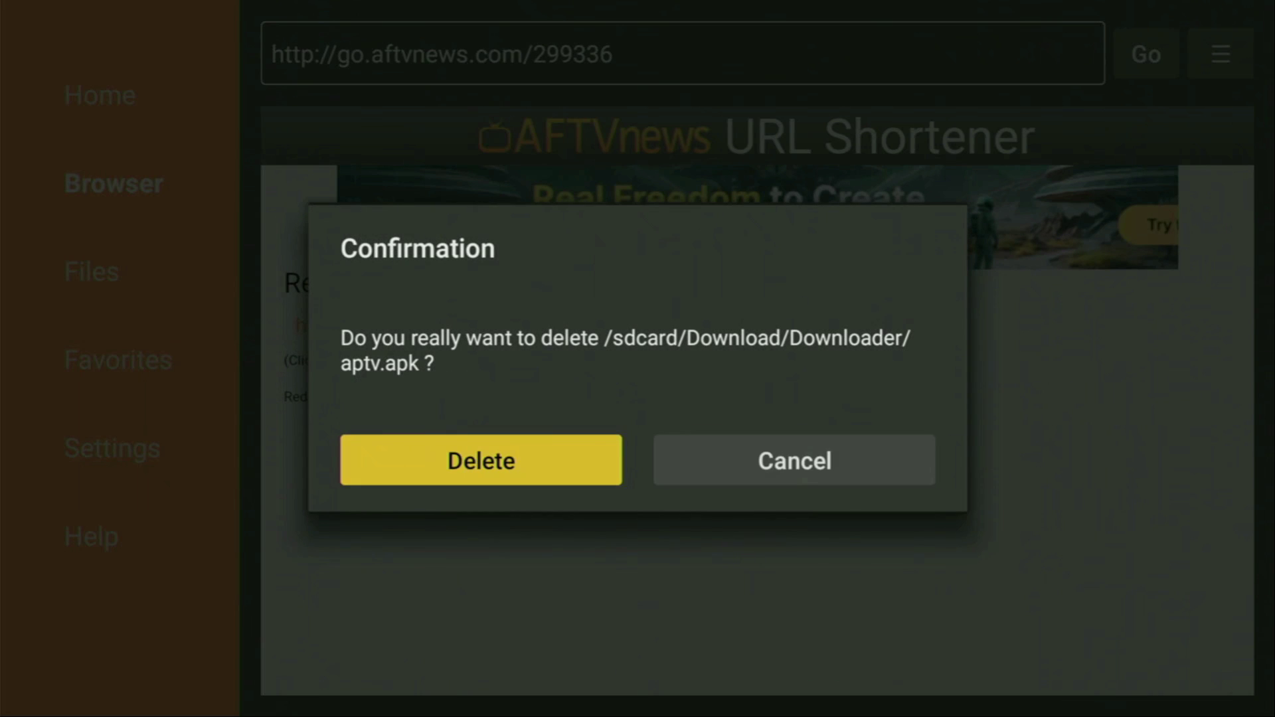
{"action": "key", "text": "Return"}
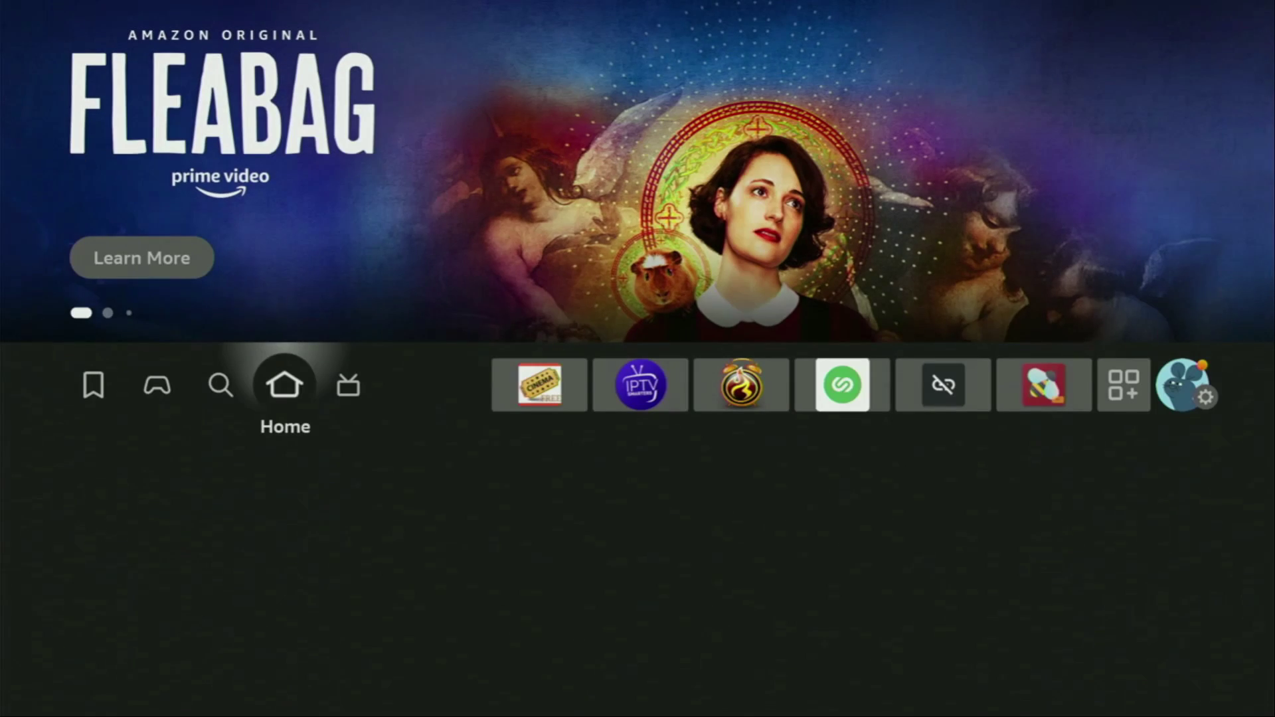
Move Apollo Group TV to the front of Your Apps & Channels via its Menu options
{"action": "key", "text": "Right"}
{"action": "key", "text": "Right"}
{"action": "key", "text": "Right"}
{"action": "key", "text": "Right"}
{"action": "key", "text": "Right"}
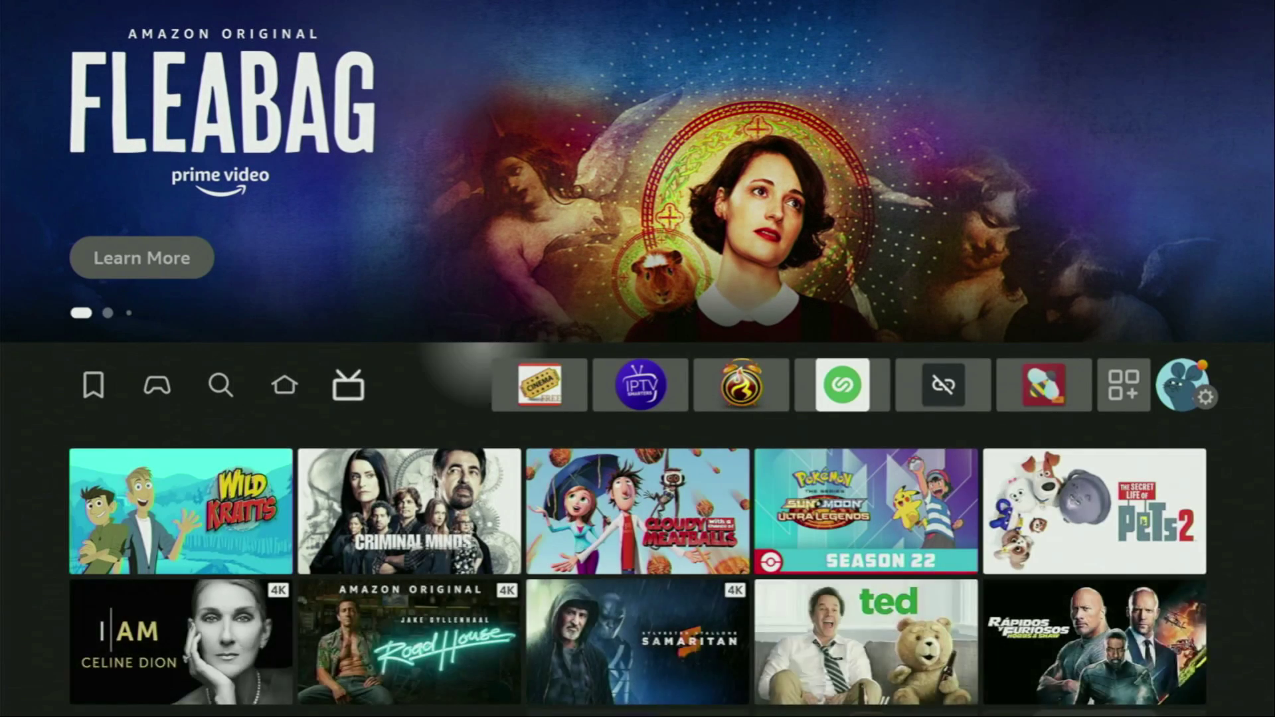
{"action": "key", "text": "Right"}
{"action": "key", "text": "Right"}
{"action": "key", "text": "Right"}
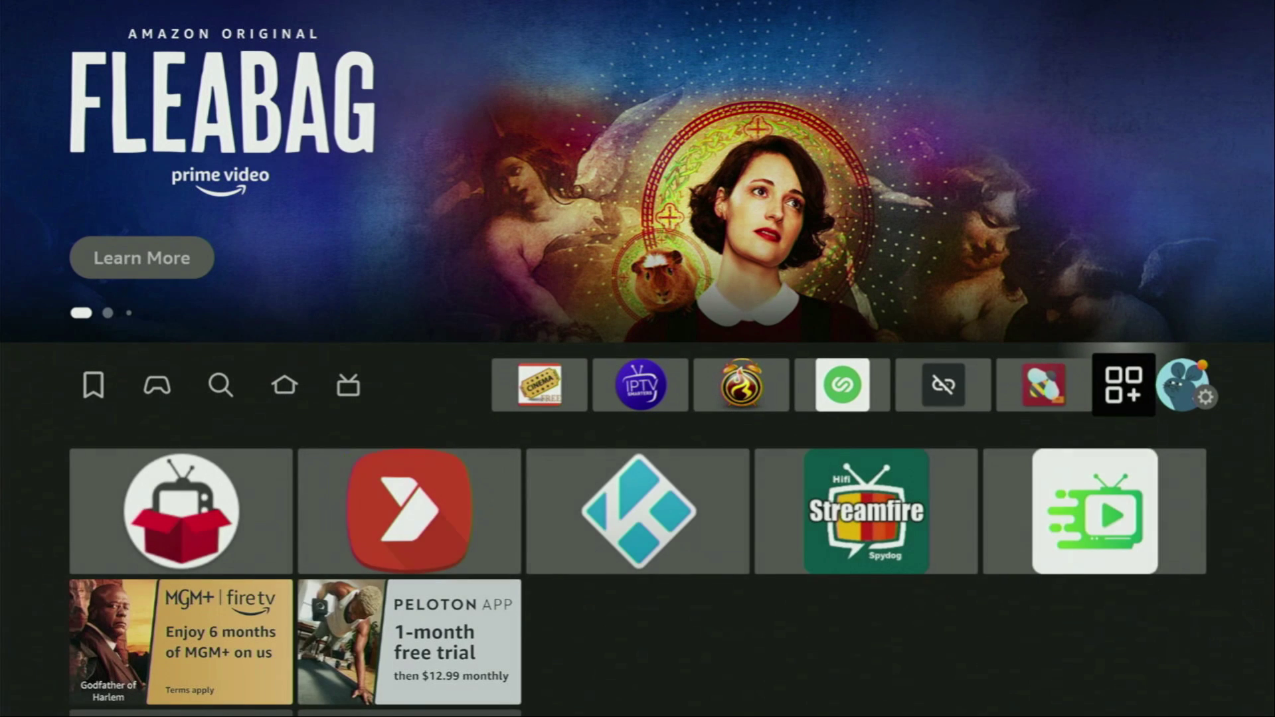
{"action": "key", "text": "Return"}
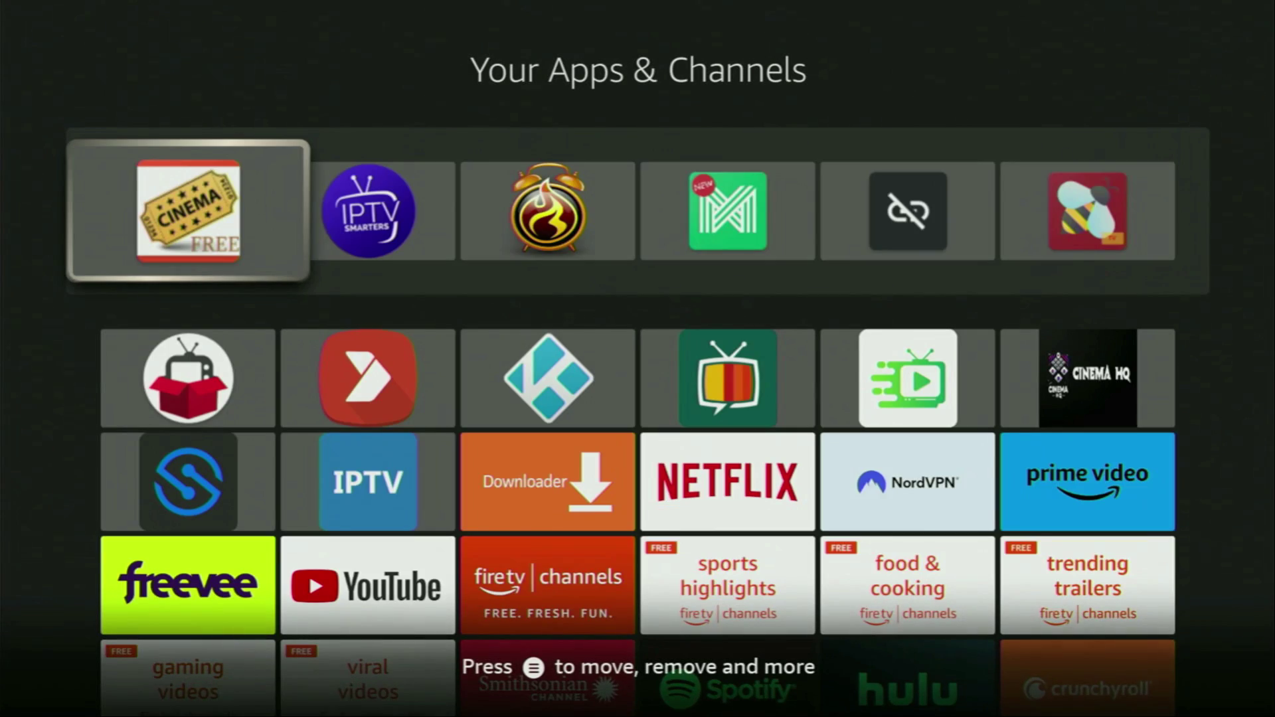
{"action": "key", "text": "Down"}
{"action": "key", "text": "Down"}
{"action": "key", "text": "Down"}
{"action": "key", "text": "Down"}
{"action": "key", "text": "Down"}
{"action": "key", "text": "Down"}
{"action": "key", "text": "Right"}
{"action": "key", "text": "Right"}
{"action": "key", "text": "Right"}
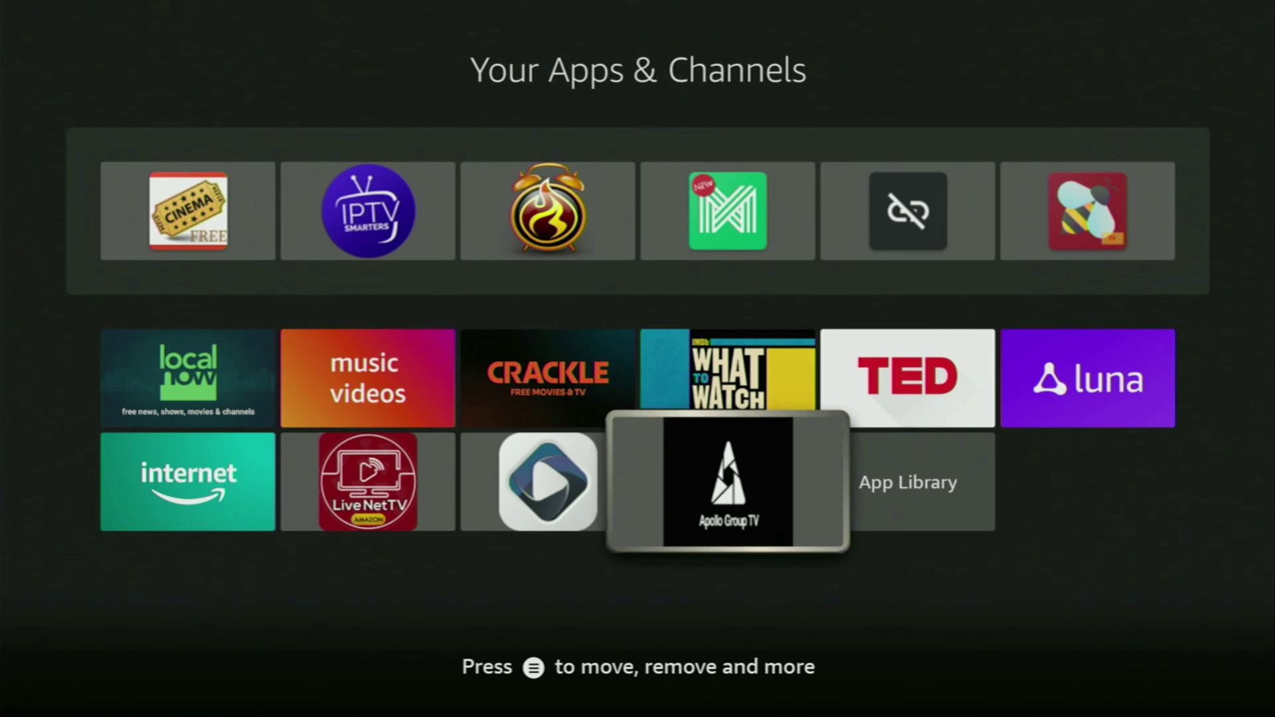
{"action": "key", "text": "Menu"}
{"action": "key", "text": "Down"}
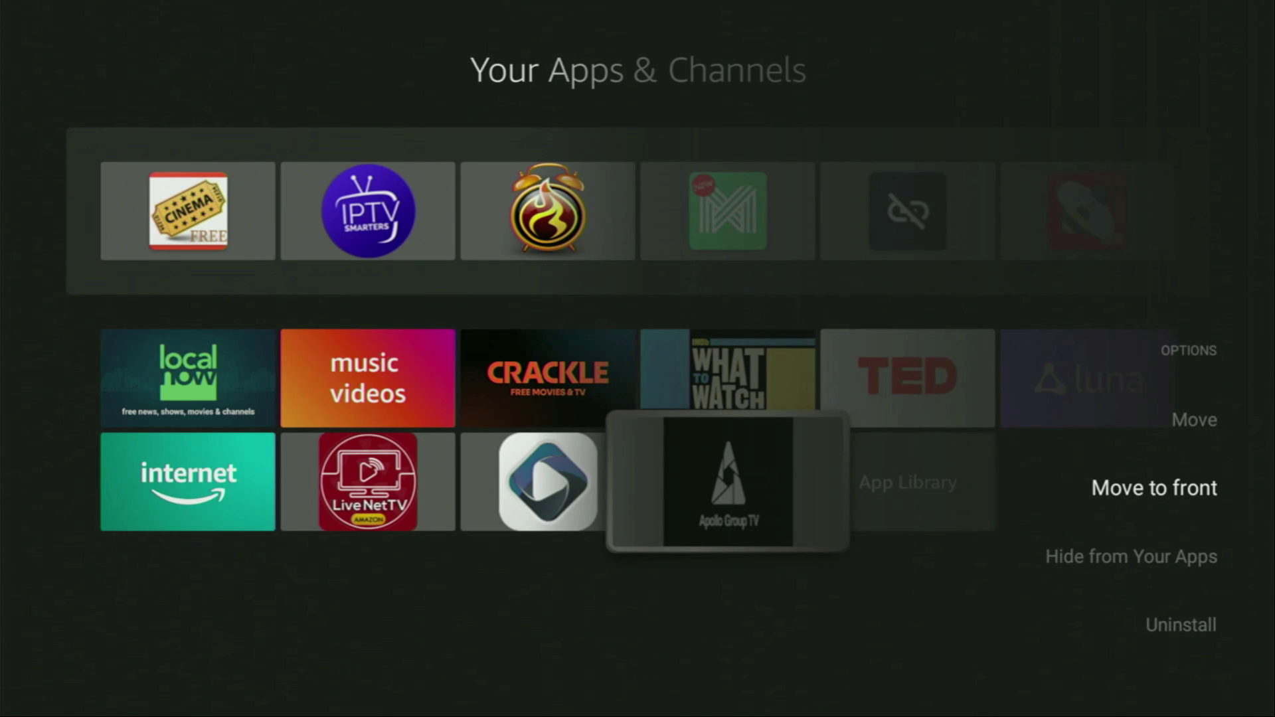
{"action": "key", "text": "Return"}
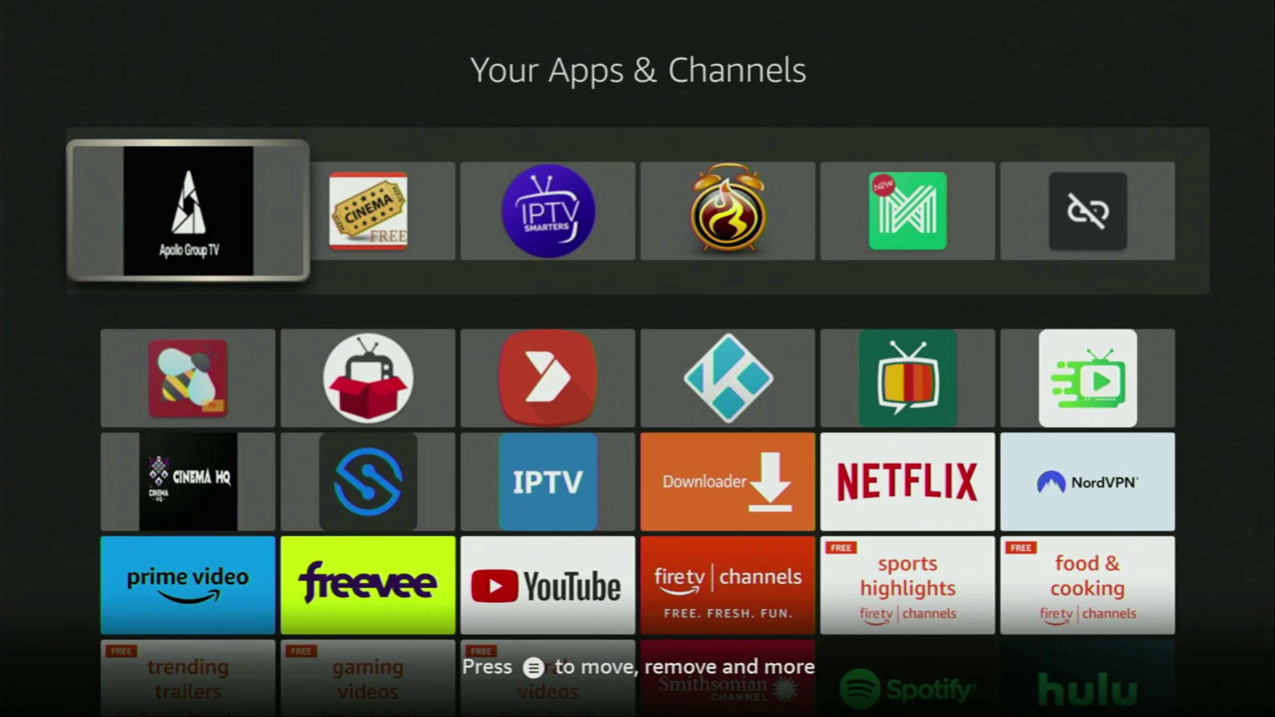
Highlight the NordVPN app in the grid and scroll down the page
{"action": "key", "text": "Down"}
{"action": "key", "text": "Down"}
{"action": "key", "text": "Right"}
{"action": "key", "text": "Right"}
{"action": "key", "text": "Right"}
{"action": "key", "text": "Right"}
{"action": "key", "text": "Right"}
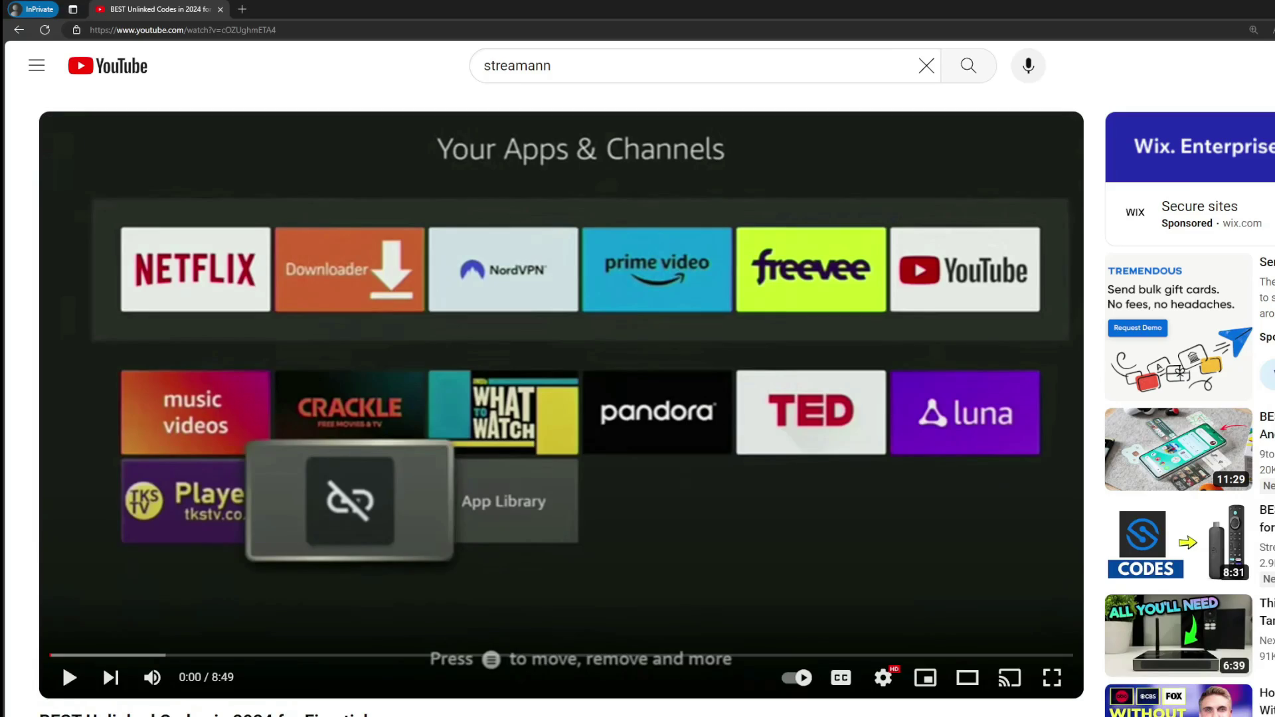
{"action": "scroll", "coordinate": [438, 451], "scroll_direction": "down", "scroll_amount": 7}
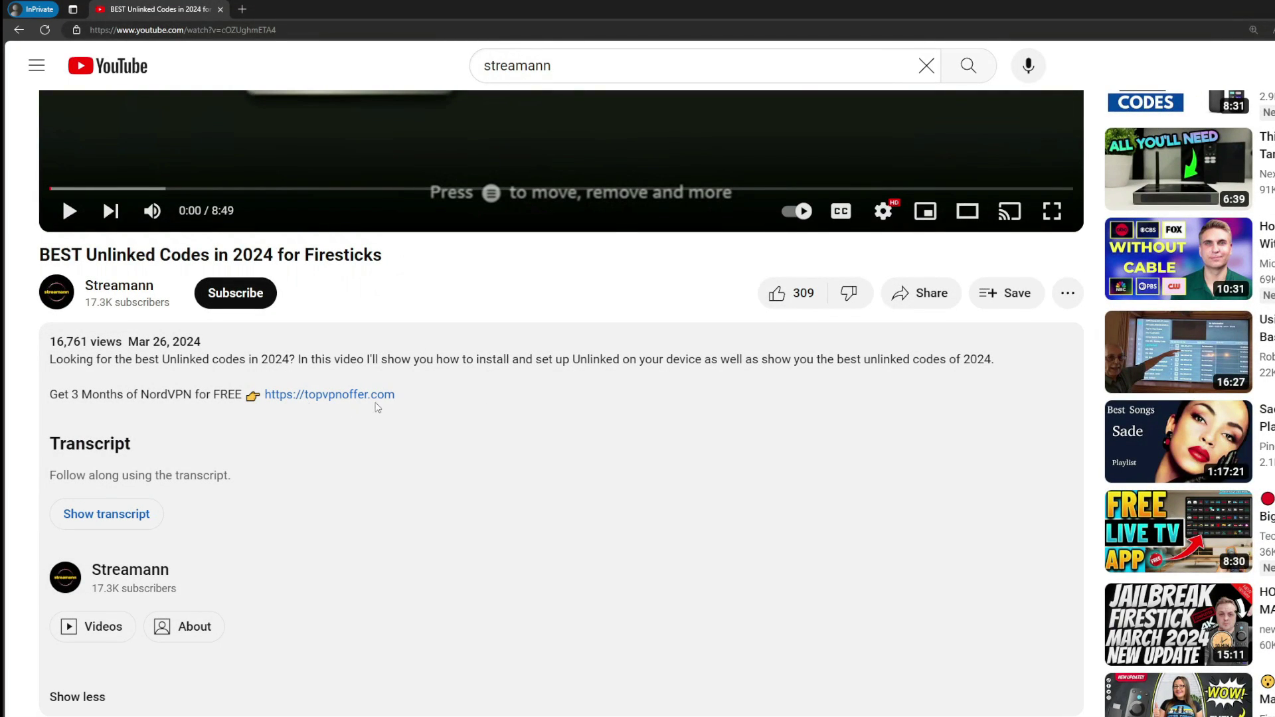
Open the topvpnoffer.com NordVPN deal link from the YouTube video description
{"action": "scroll", "coordinate": [377, 405], "scroll_direction": "down", "scroll_amount": 5}
{"action": "left_click_drag", "start_coordinate": [434, 550], "coordinate": [325, 543]}
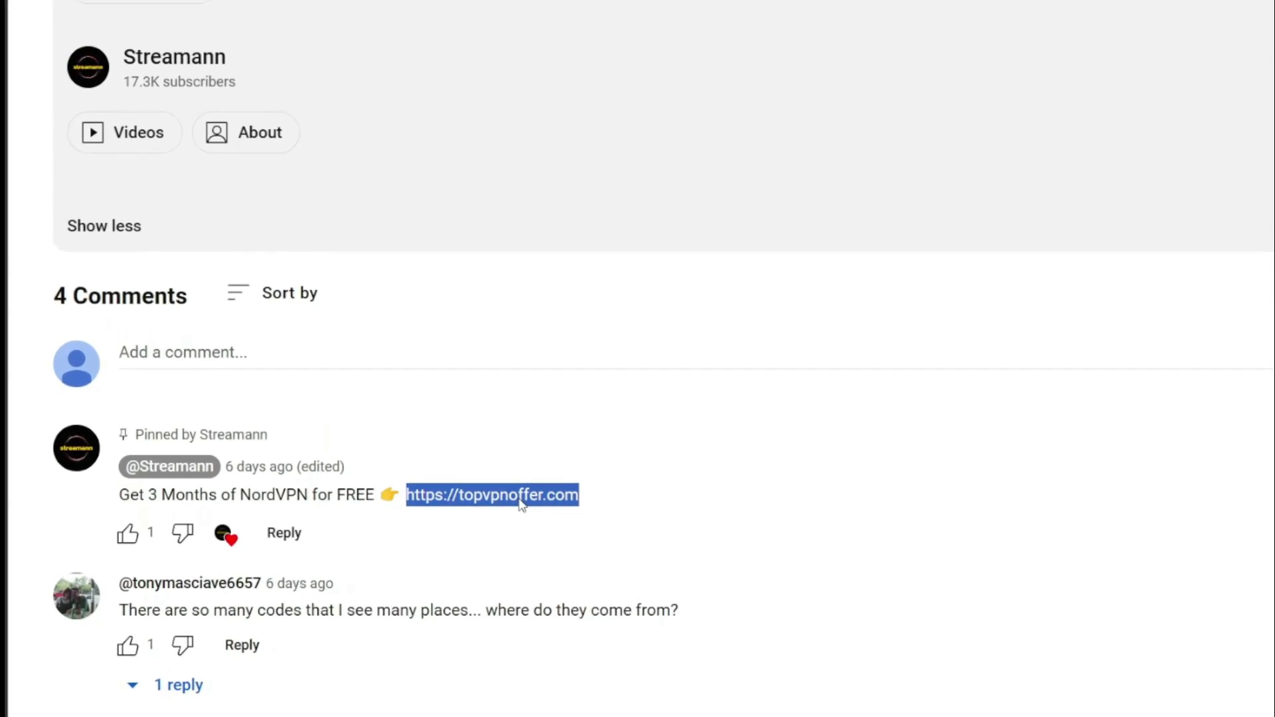
{"action": "left_click", "coordinate": [522, 505]}
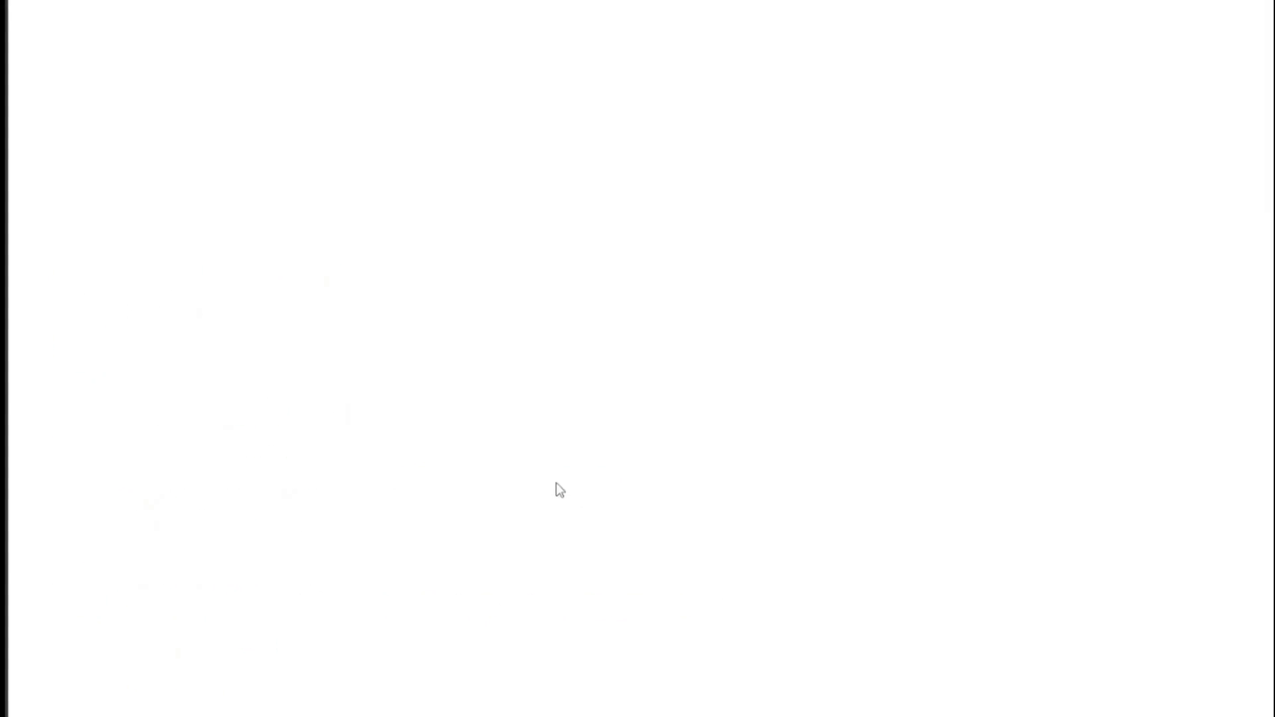